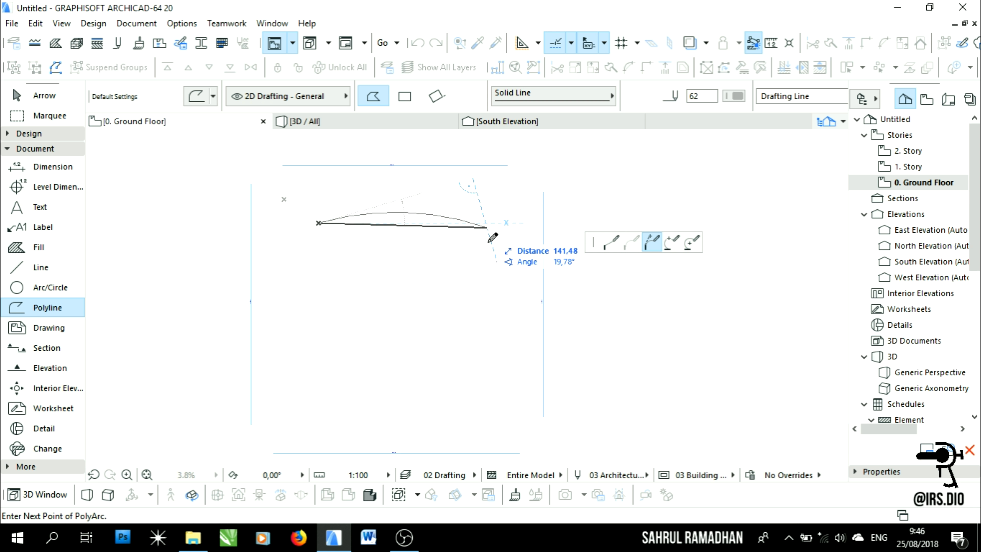
- Draw a spiral polyline of connected arcs that winds inward from the upper-left start point to the centre
{"action": "left_click", "coordinate": [476, 296]}
{"action": "left_click", "coordinate": [444, 326]}
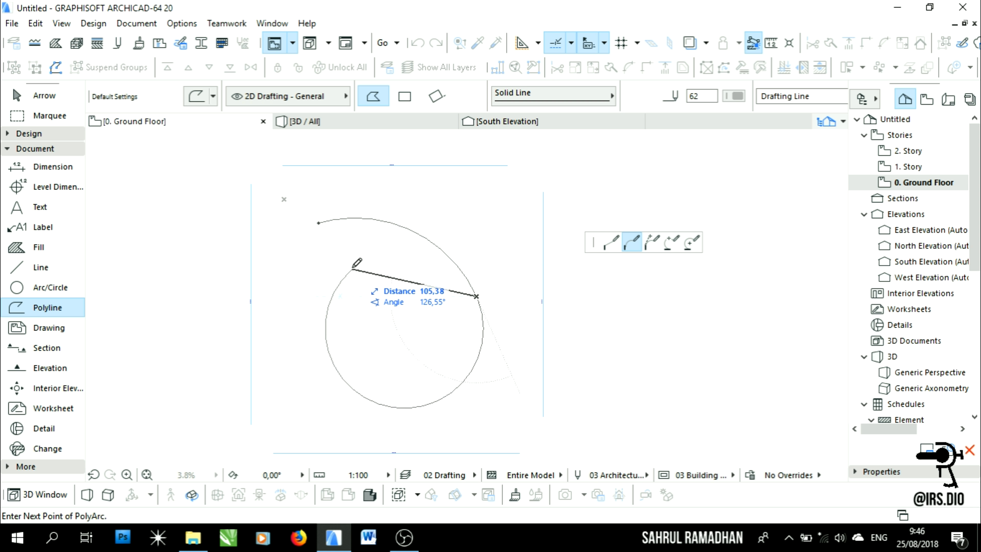
{"action": "left_click", "coordinate": [335, 284]}
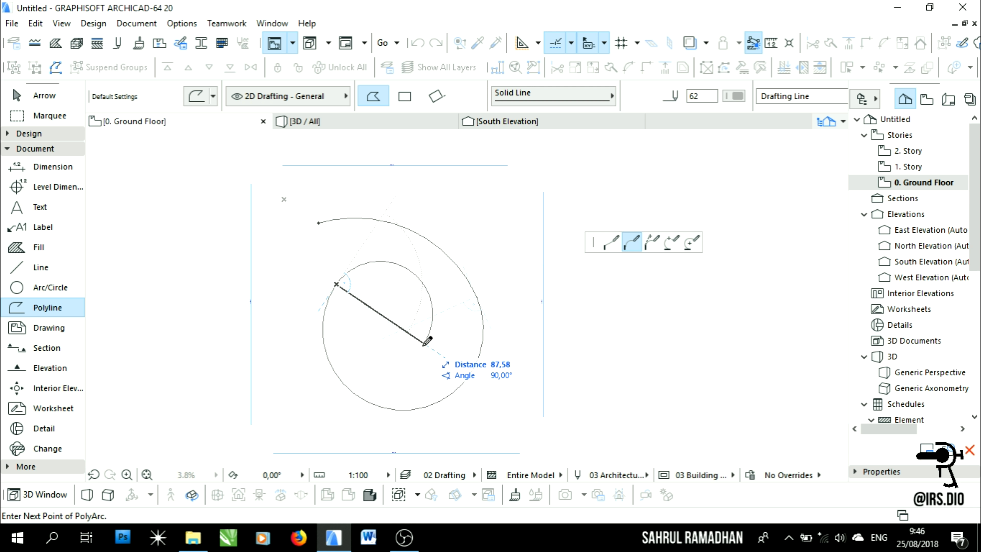
{"action": "left_click", "coordinate": [418, 356]}
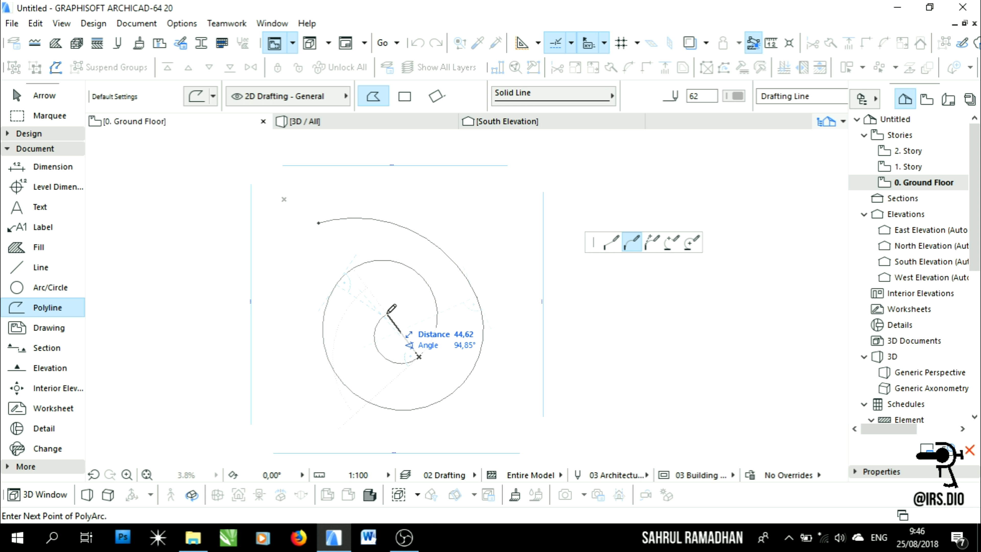
{"action": "double_click", "coordinate": [388, 313]}
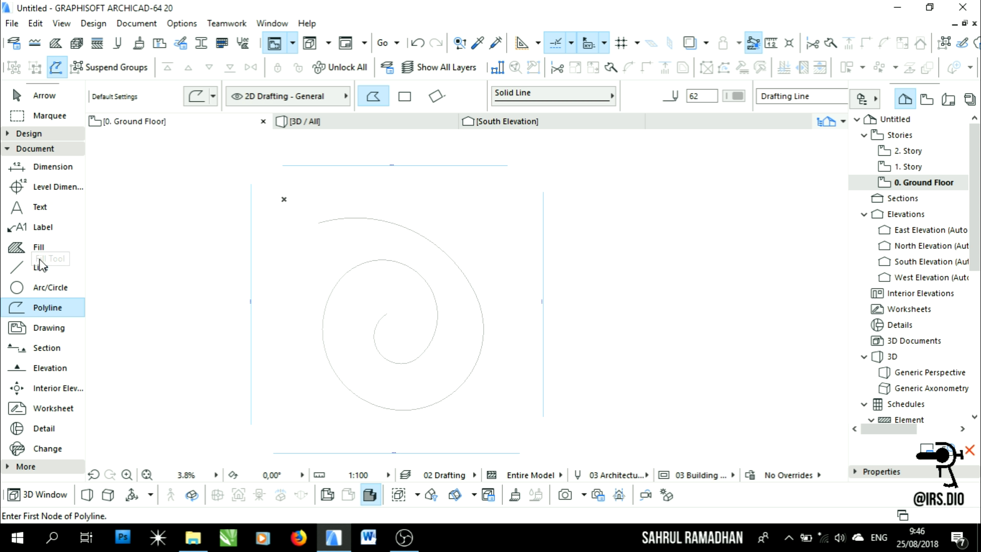
- Draw two straight lines, one joining the spiral's outer and inner ends, another running from the inner end diagonally past the outer coil
{"action": "left_click", "coordinate": [40, 267]}
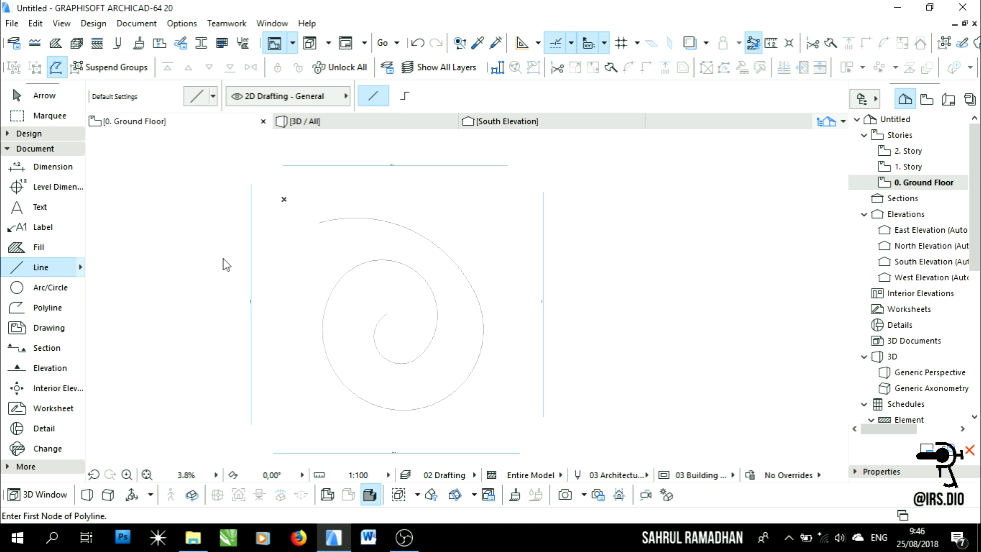
{"action": "left_click", "coordinate": [318, 222]}
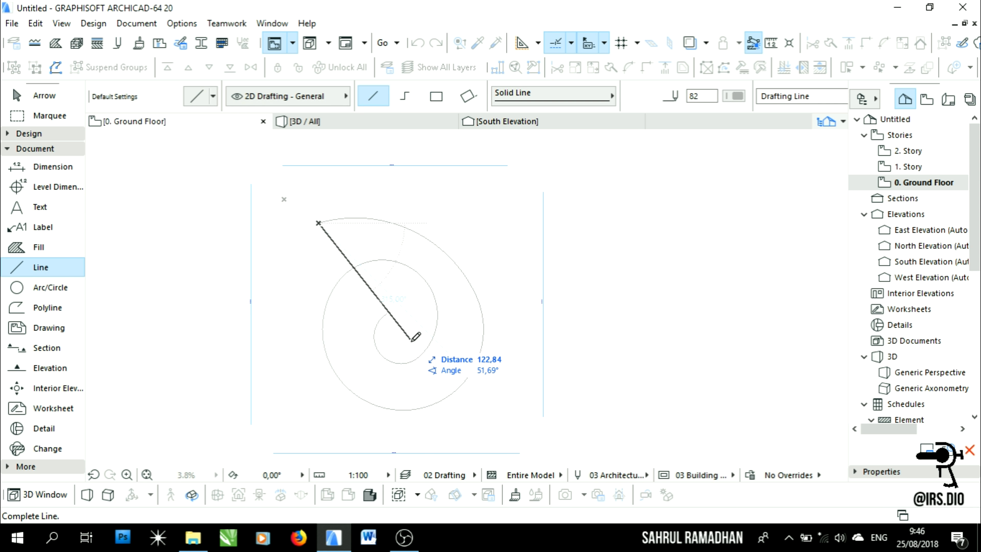
{"action": "left_click", "coordinate": [386, 313]}
{"action": "left_click", "coordinate": [386, 313]}
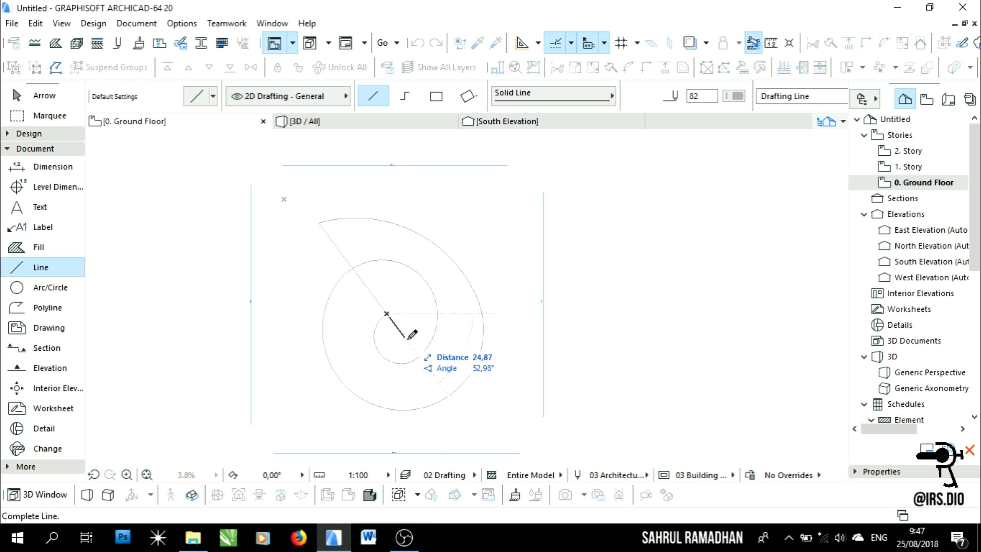
{"action": "left_click", "coordinate": [457, 407]}
{"action": "key", "text": "Escape"}
- Select only the spiral polyline and offset a copy of it inward by about 9
{"action": "left_click_drag", "start_coordinate": [498, 417], "coordinate": [284, 199]}
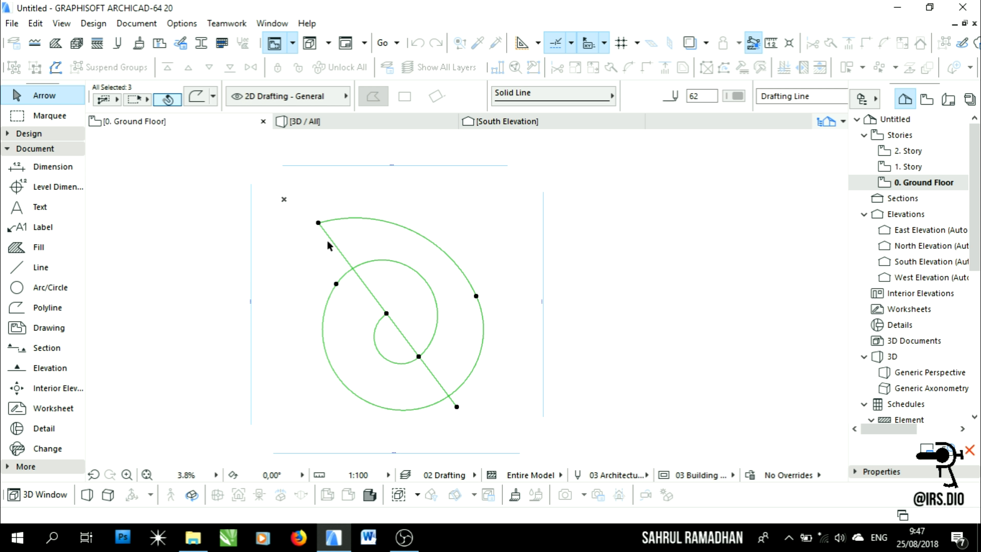
{"action": "left_click", "coordinate": [338, 252], "text": "shift"}
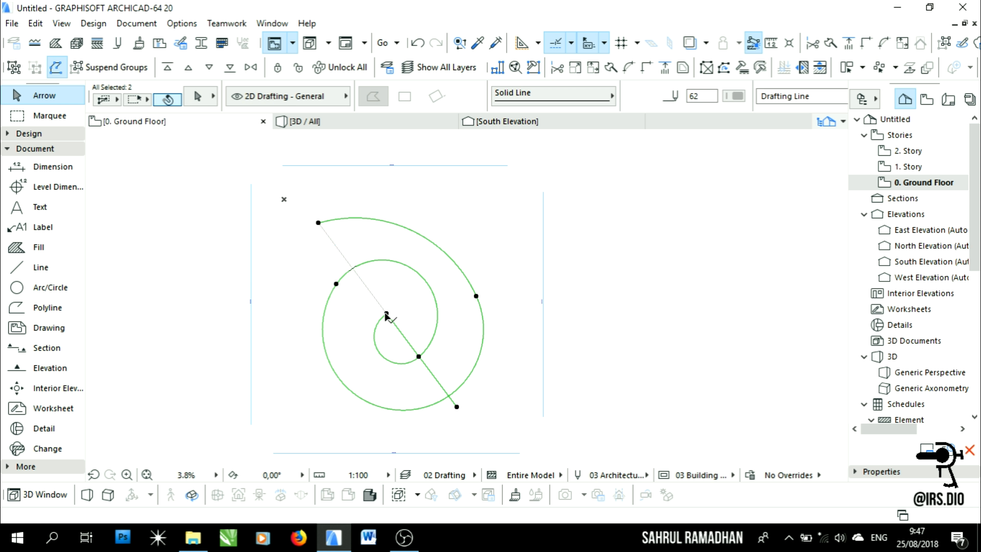
{"action": "left_click", "coordinate": [318, 223]}
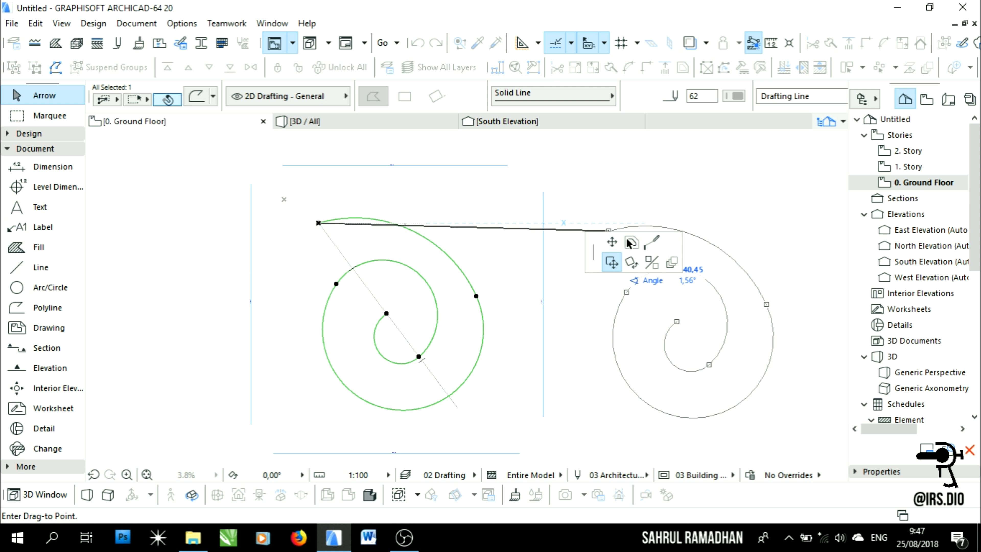
{"action": "left_click", "coordinate": [630, 243]}
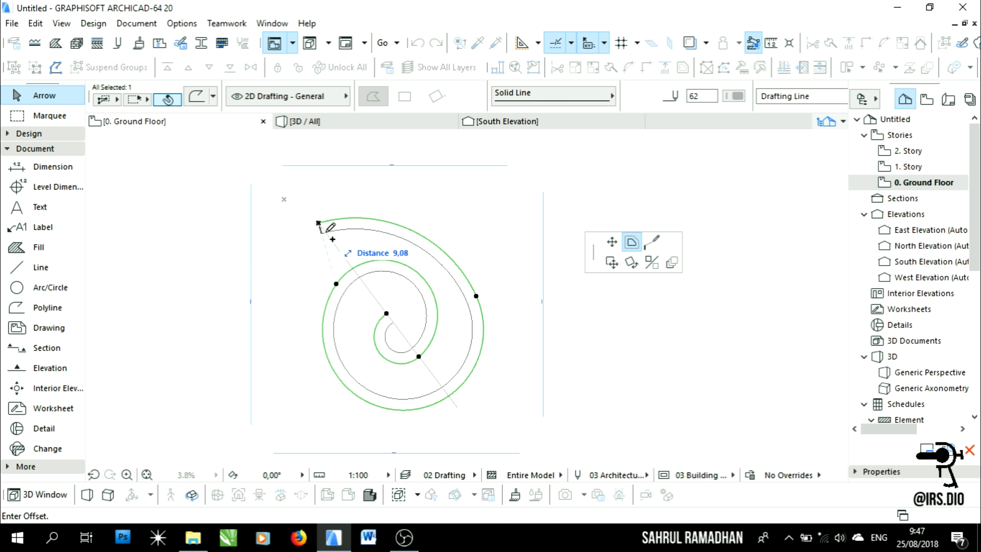
{"action": "left_click", "coordinate": [333, 243]}
{"action": "left_click", "coordinate": [332, 243]}
- Stretch the upper line so it runs from the spiral's outer tip to the outer edge of the middle coil
{"action": "scroll", "coordinate": [400, 309], "scroll_direction": "up", "scroll_amount": 1}
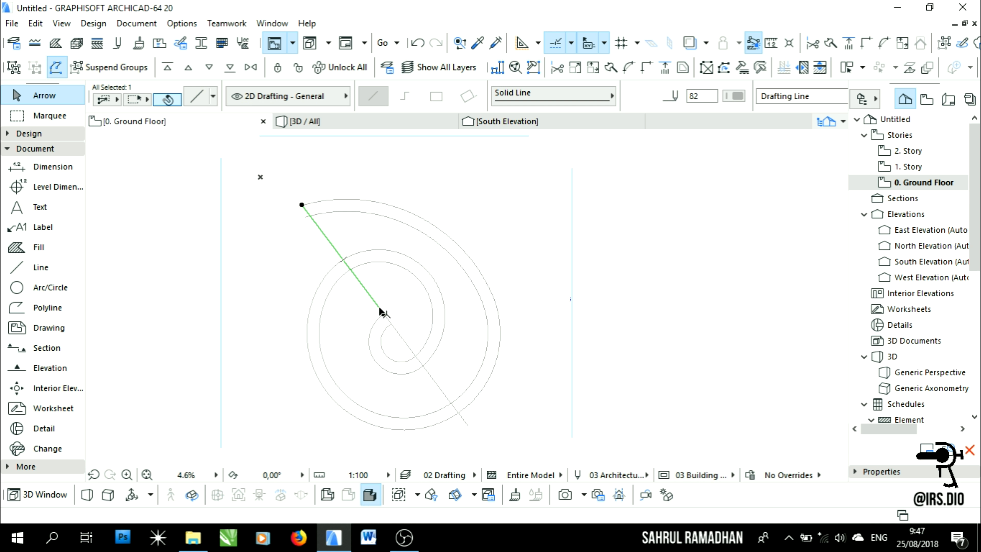
{"action": "left_click", "coordinate": [383, 313]}
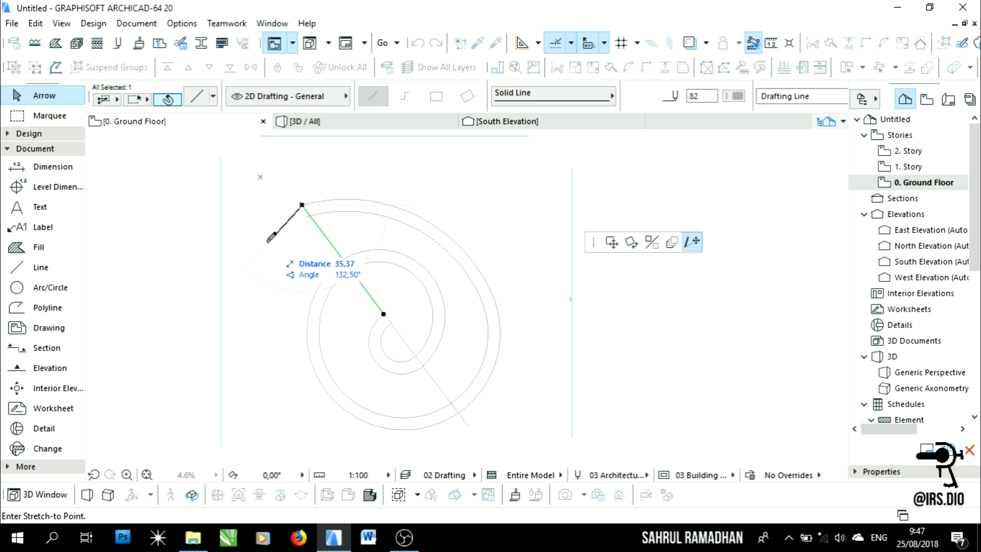
{"action": "left_click", "coordinate": [305, 216]}
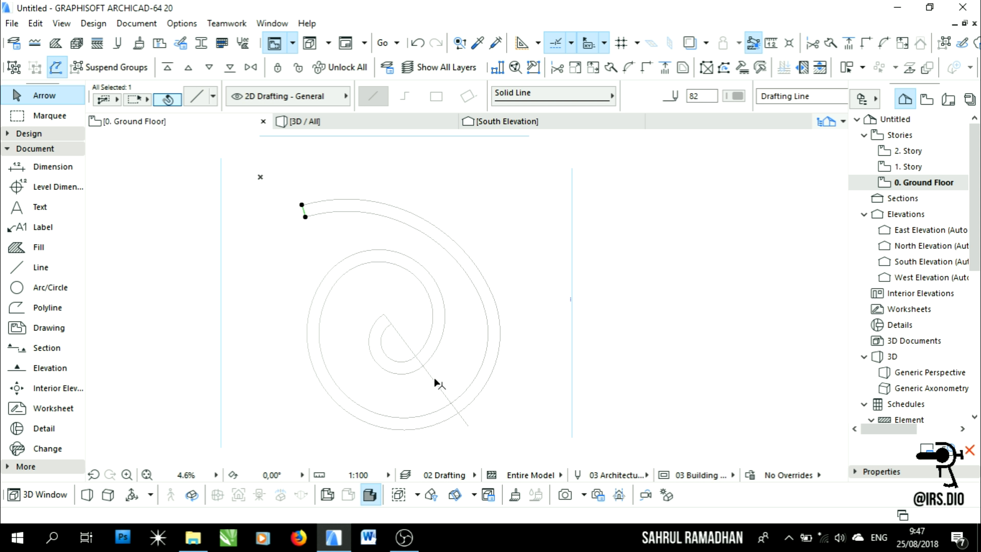
{"action": "left_click", "coordinate": [305, 217]}
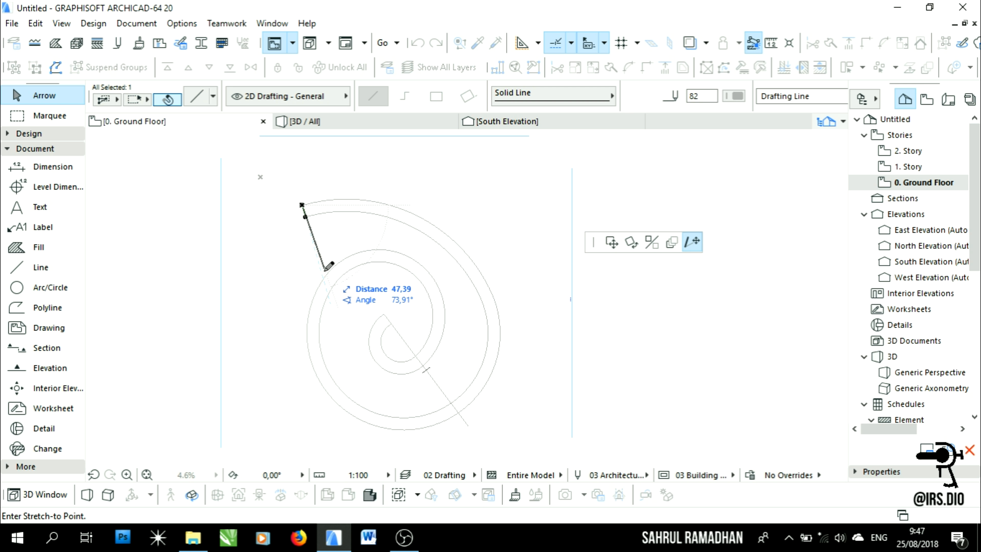
- Shorten the lower diagonal line to a cap that joins the two curves at the spiral's inner end
{"action": "left_click", "coordinate": [443, 393]}
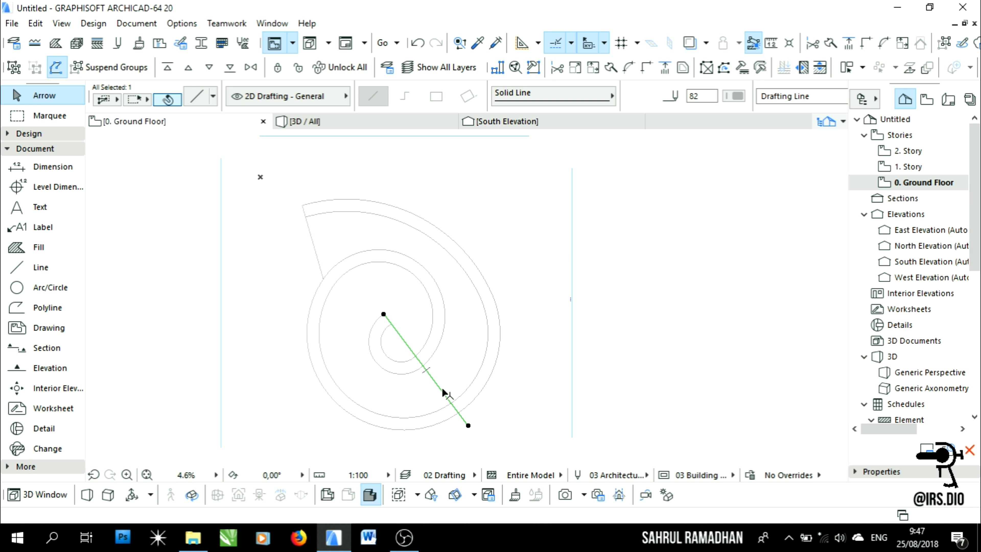
{"action": "left_click", "coordinate": [468, 425]}
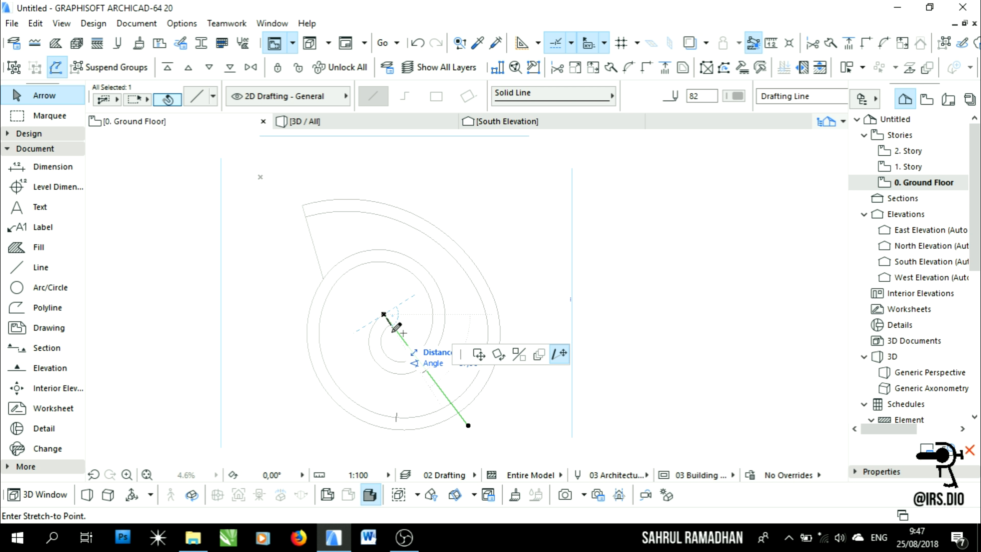
{"action": "left_click", "coordinate": [384, 315]}
{"action": "left_click", "coordinate": [498, 235]}
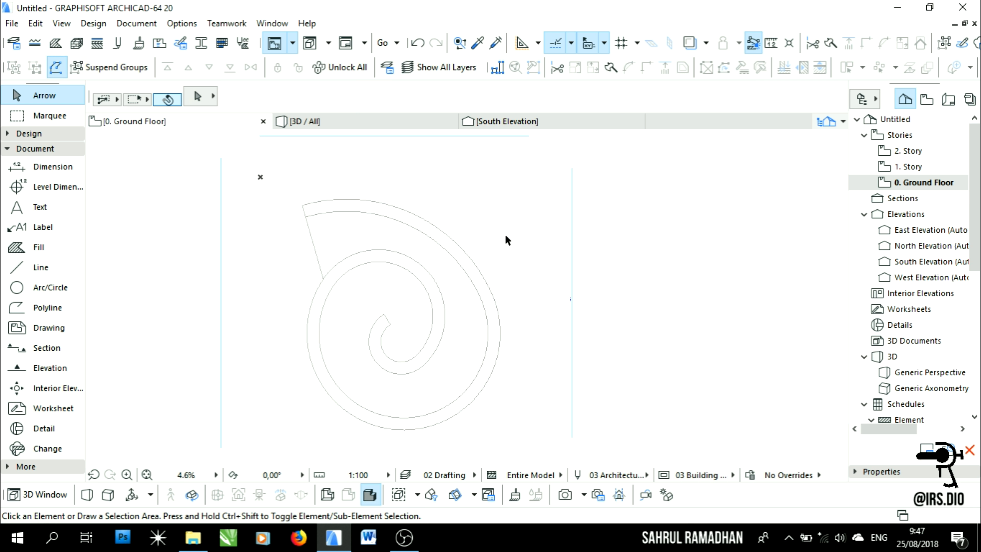
- Create a slab filling the area enclosed by the spiral outline, and inspect it in the 3D view
{"action": "left_click", "coordinate": [55, 133]}
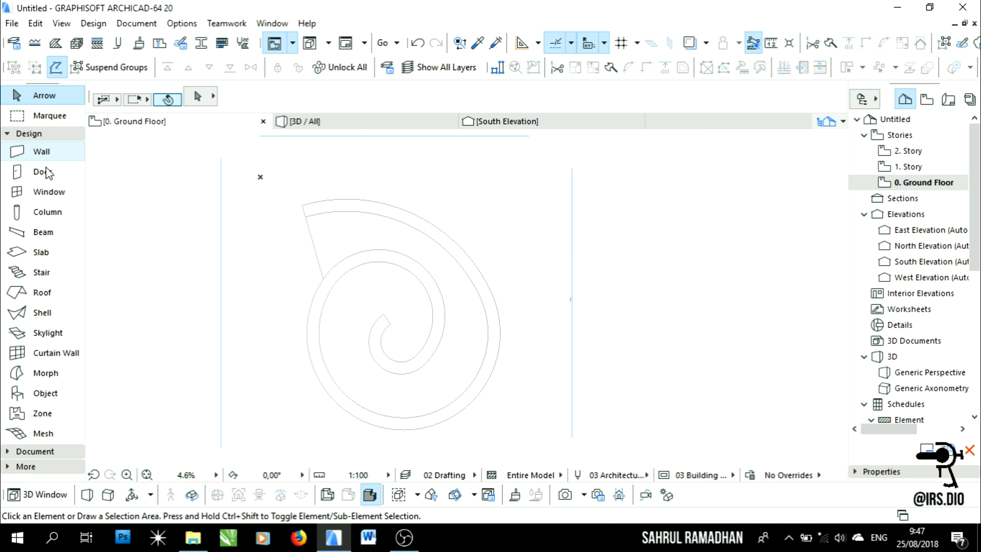
{"action": "left_click", "coordinate": [40, 251]}
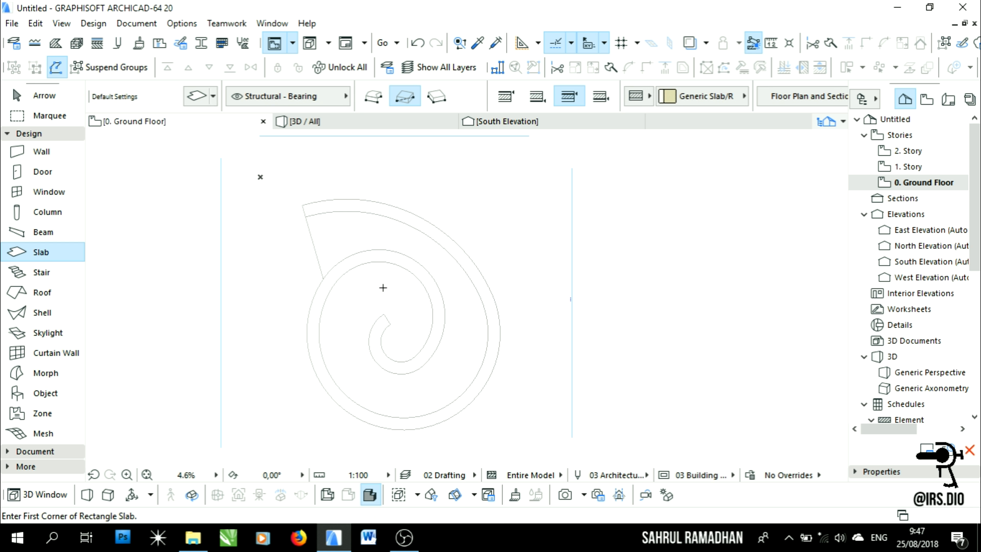
{"action": "left_click", "coordinate": [43, 97]}
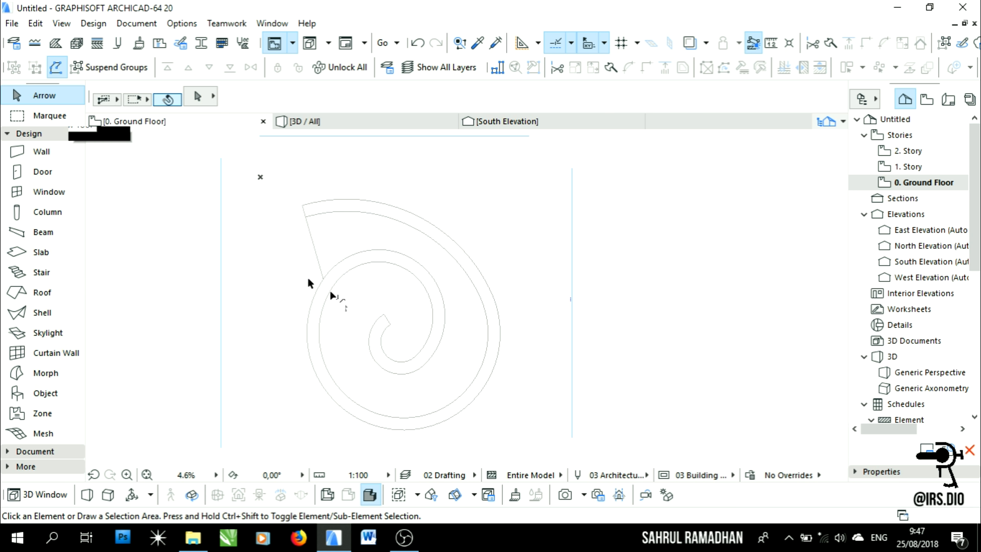
{"action": "left_click", "coordinate": [372, 296]}
{"action": "left_click", "coordinate": [380, 161]}
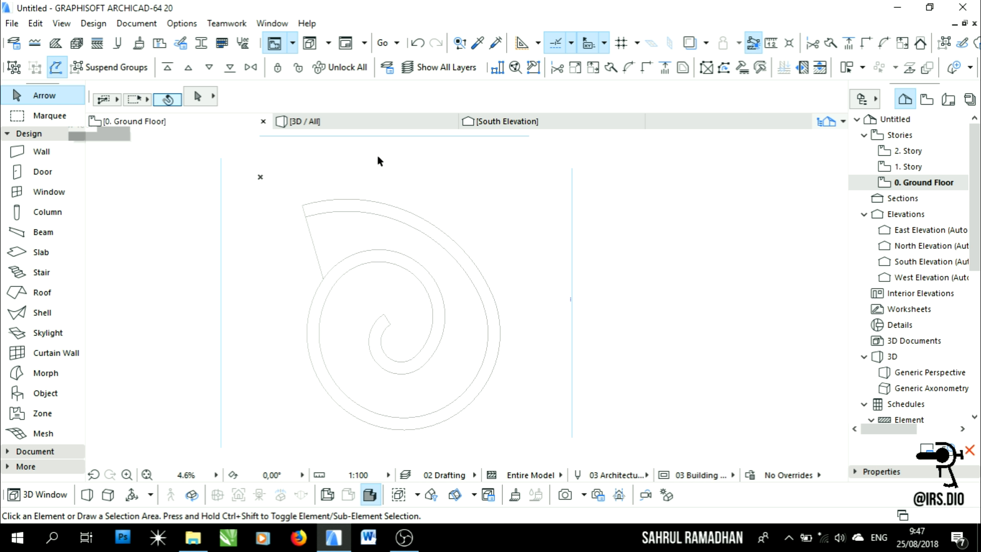
{"action": "left_click", "coordinate": [368, 126]}
{"action": "left_click_drag", "start_coordinate": [328, 264], "coordinate": [468, 324]}
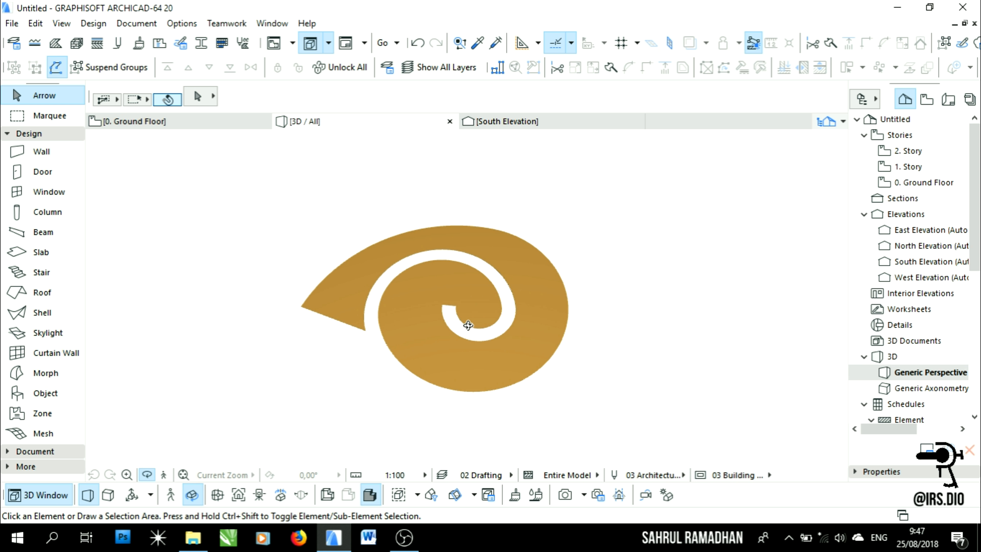
- Return to the ground floor plan and open the Profile Manager
{"action": "left_click", "coordinate": [208, 120]}
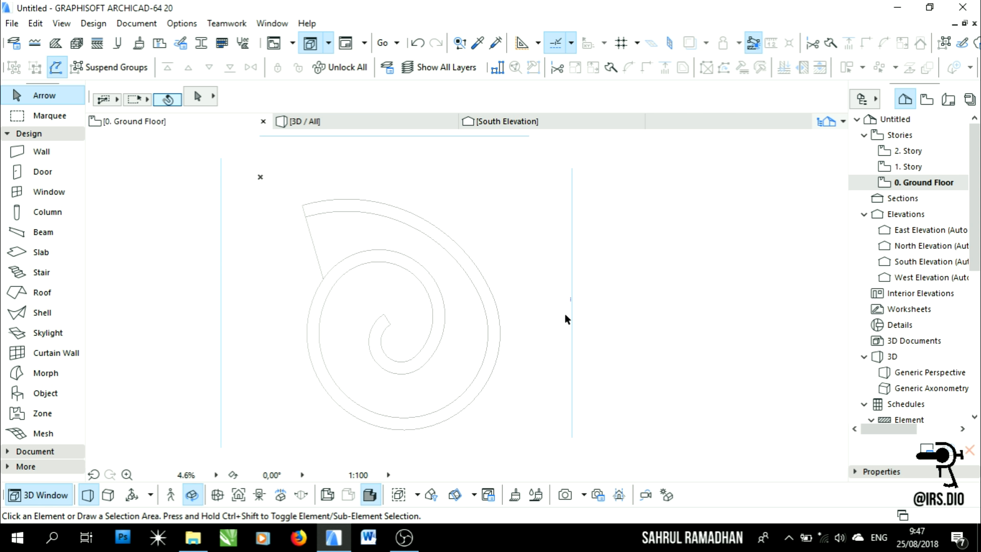
{"action": "left_click", "coordinate": [202, 43]}
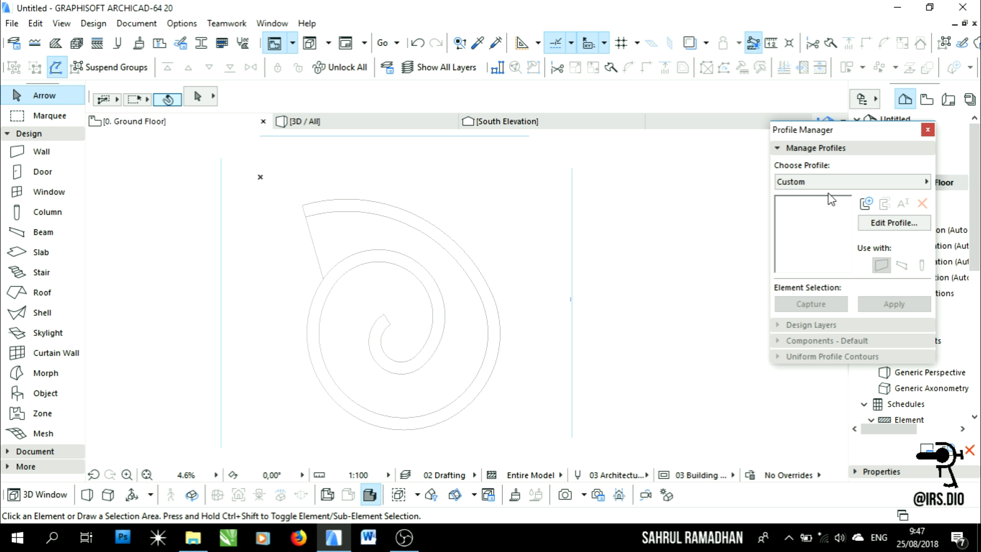
{"action": "left_click", "coordinate": [866, 202]}
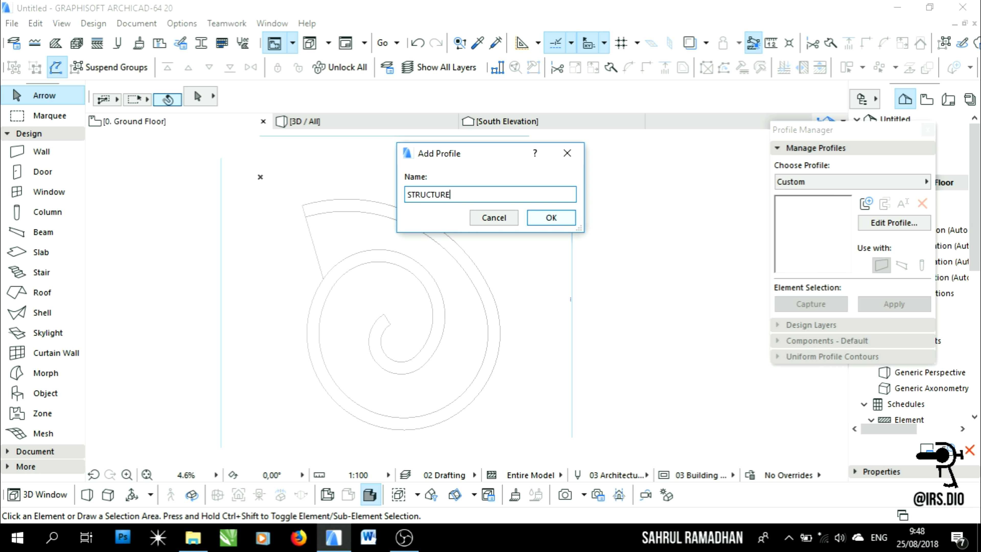
{"action": "type", "text": "STRUCTURE"}
{"action": "left_click", "coordinate": [487, 221]}
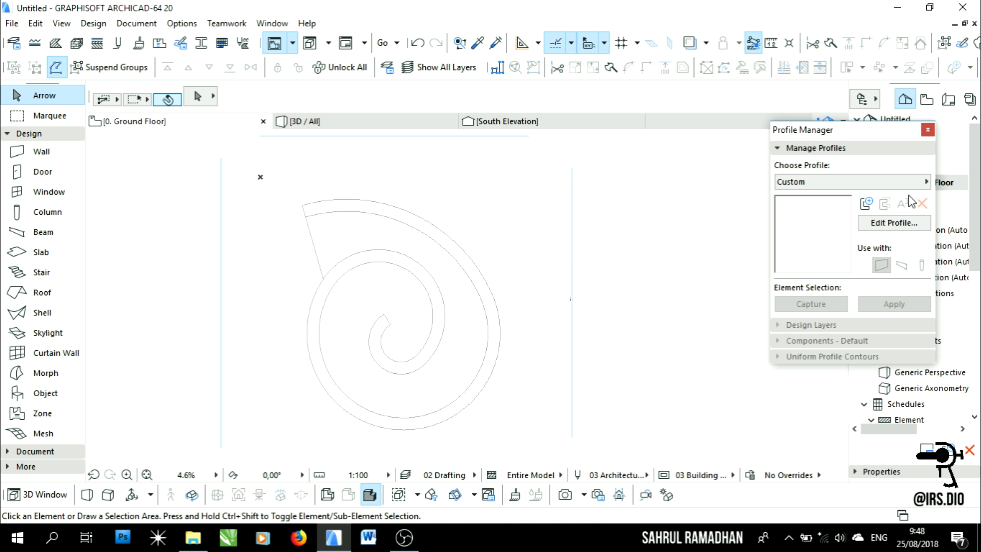
- Add a new custom profile named STRUCTURE
{"action": "left_click", "coordinate": [867, 204]}
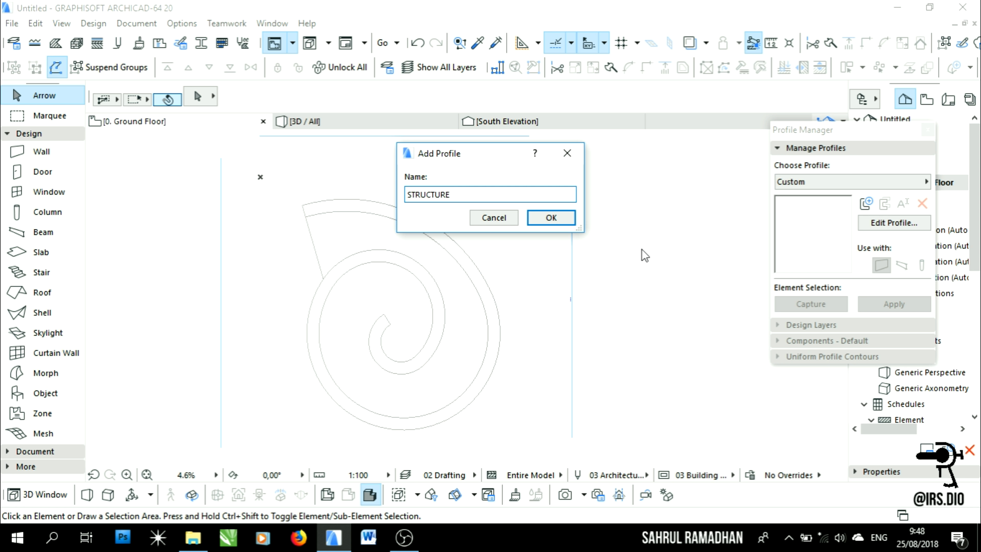
{"action": "left_click", "coordinate": [552, 218]}
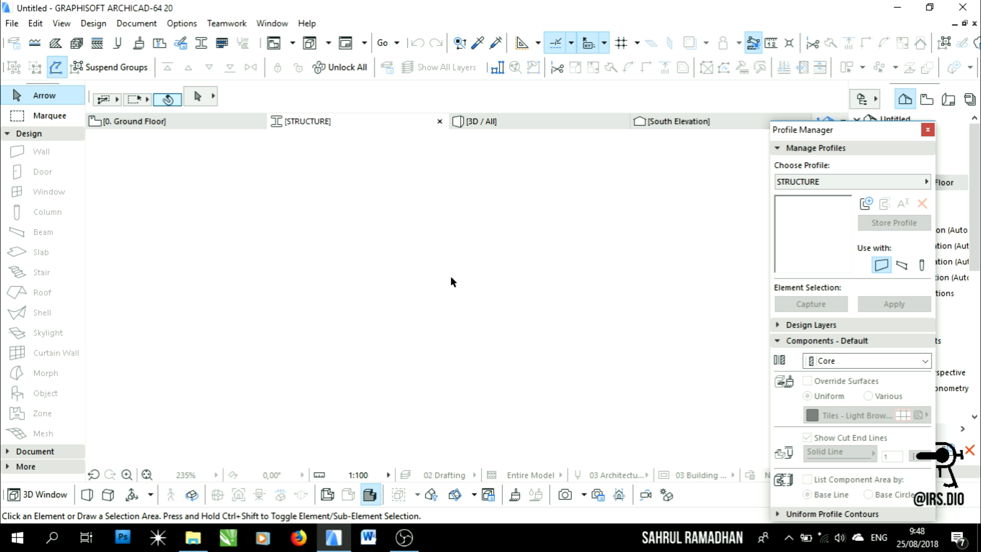
- Draw a vertical line 16 long upward from the origin in the STRUCTURE profile
{"action": "left_click", "coordinate": [29, 133]}
{"action": "left_click", "coordinate": [37, 149]}
{"action": "left_click", "coordinate": [73, 267]}
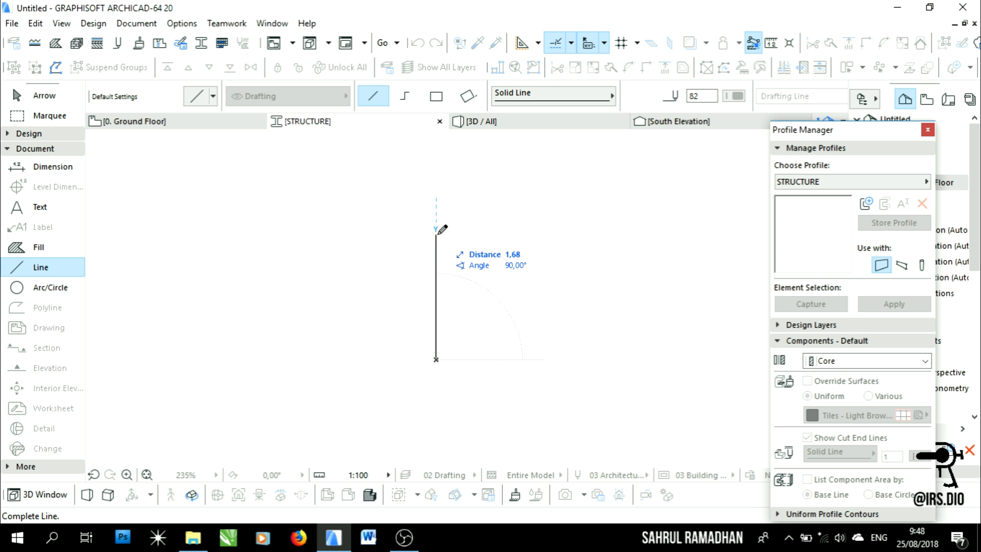
{"action": "type", "text": "16"}
{"action": "key", "text": "Return"}
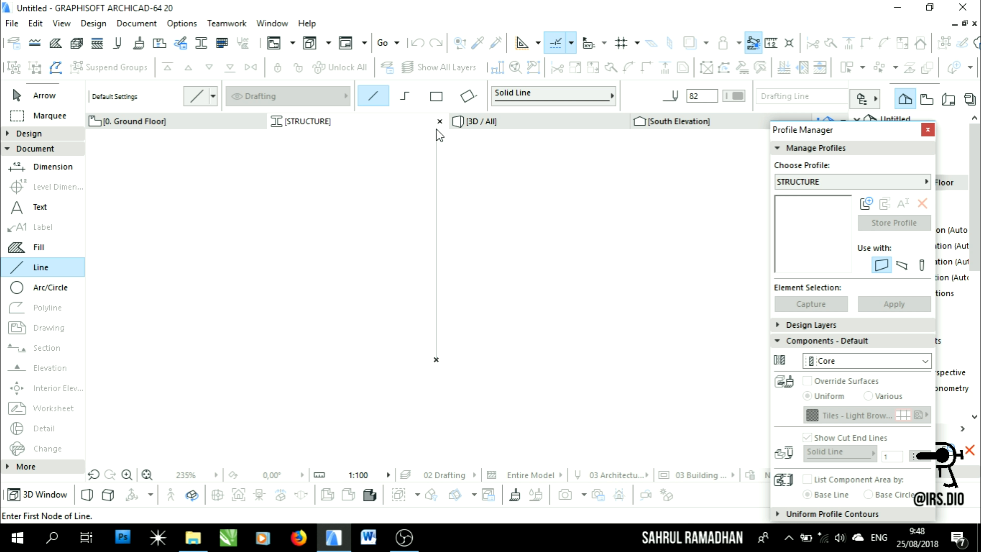
{"action": "scroll", "coordinate": [459, 351], "scroll_direction": "down", "scroll_amount": 8}
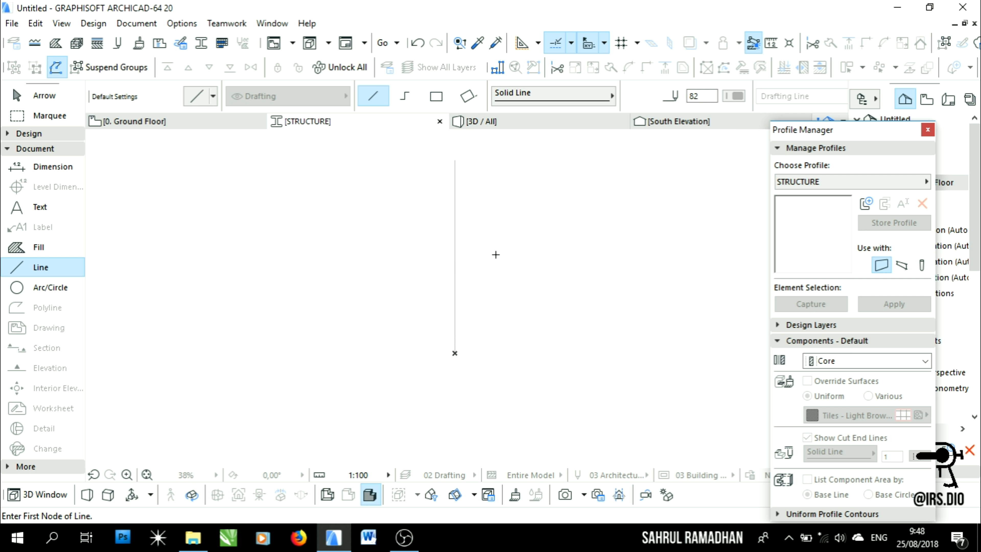
{"action": "left_click", "coordinate": [54, 99]}
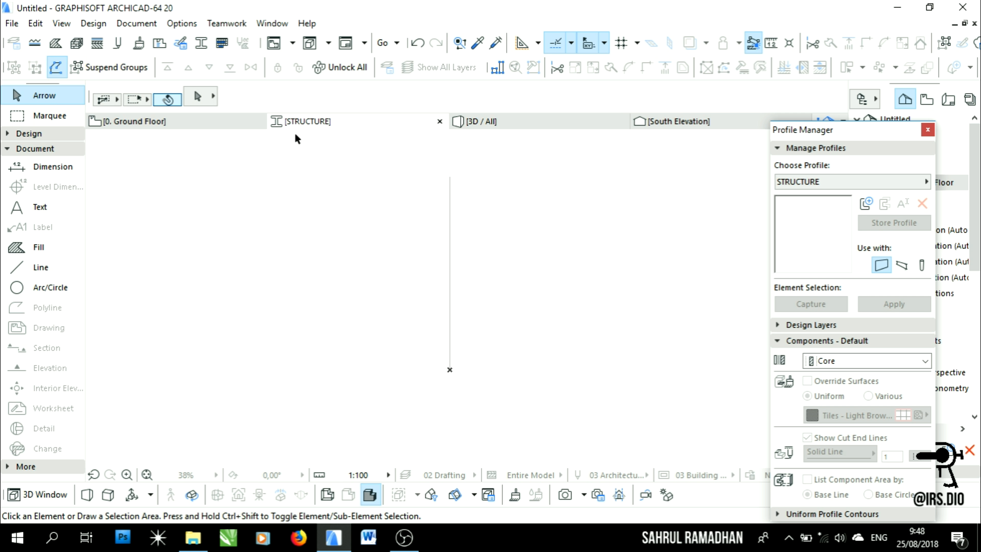
- Draw a vertical line 16 long in the empty area beside the spiral on the ground floor plan
{"action": "left_click", "coordinate": [173, 121]}
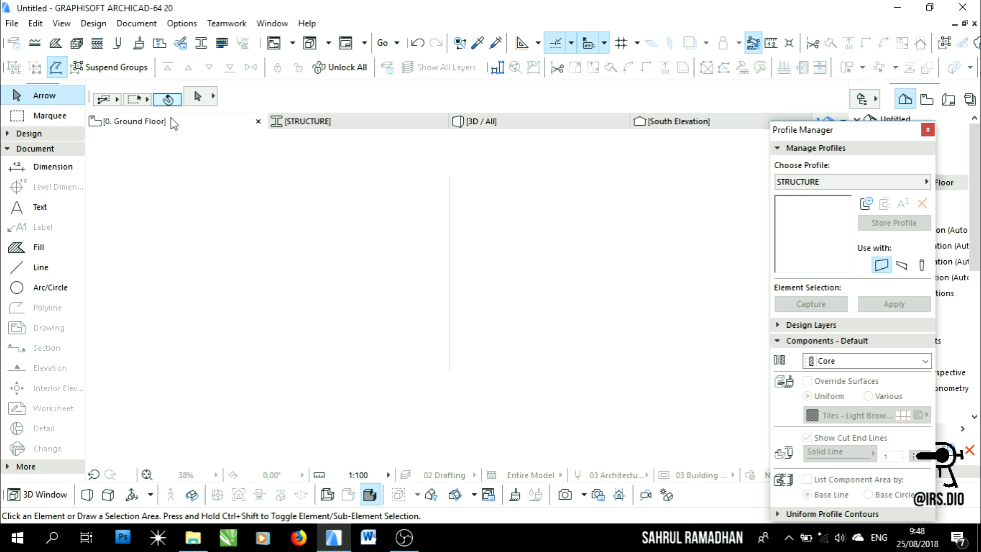
{"action": "left_click", "coordinate": [42, 267]}
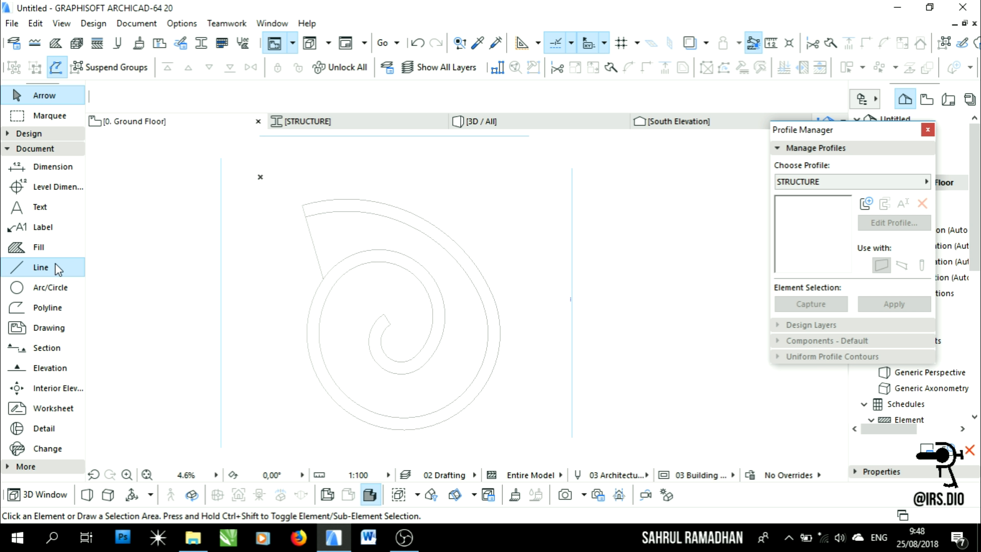
{"action": "left_click", "coordinate": [520, 222]}
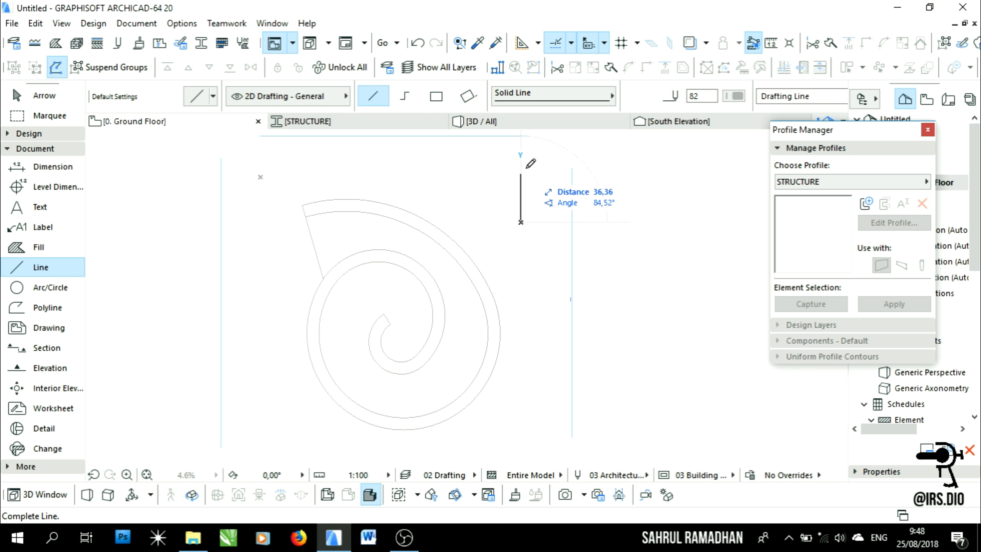
{"action": "type", "text": "16"}
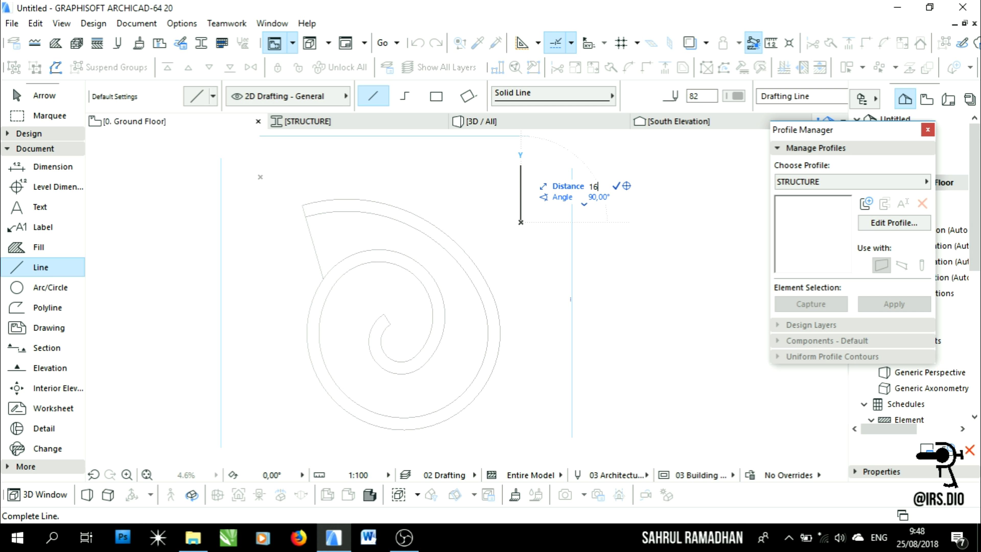
{"action": "key", "text": "Return"}
- Try a polyline of two defined-tangent arcs starting at the lower end of the vertical line, and undo it
{"action": "scroll", "coordinate": [525, 189], "scroll_direction": "up", "scroll_amount": 3}
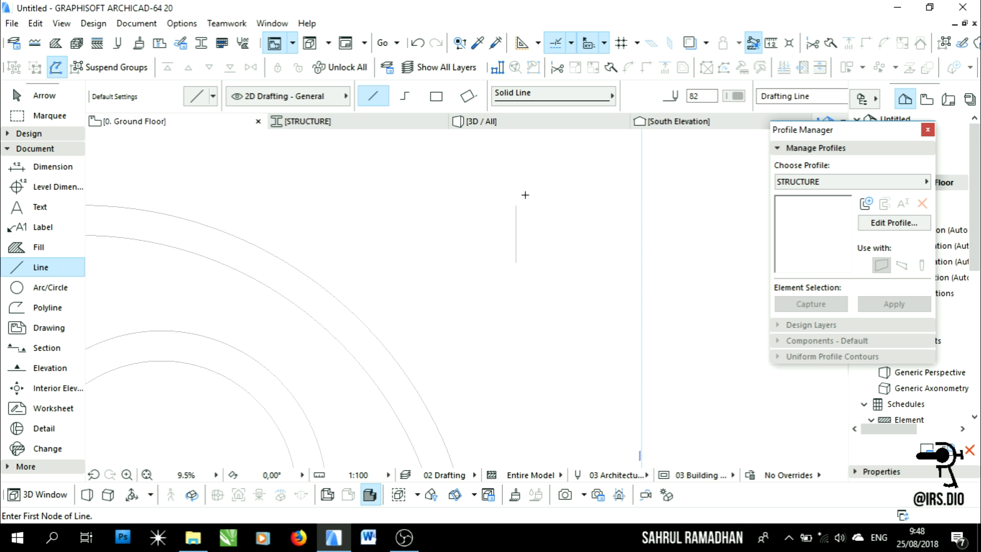
{"action": "scroll", "coordinate": [517, 255], "scroll_direction": "up", "scroll_amount": 3}
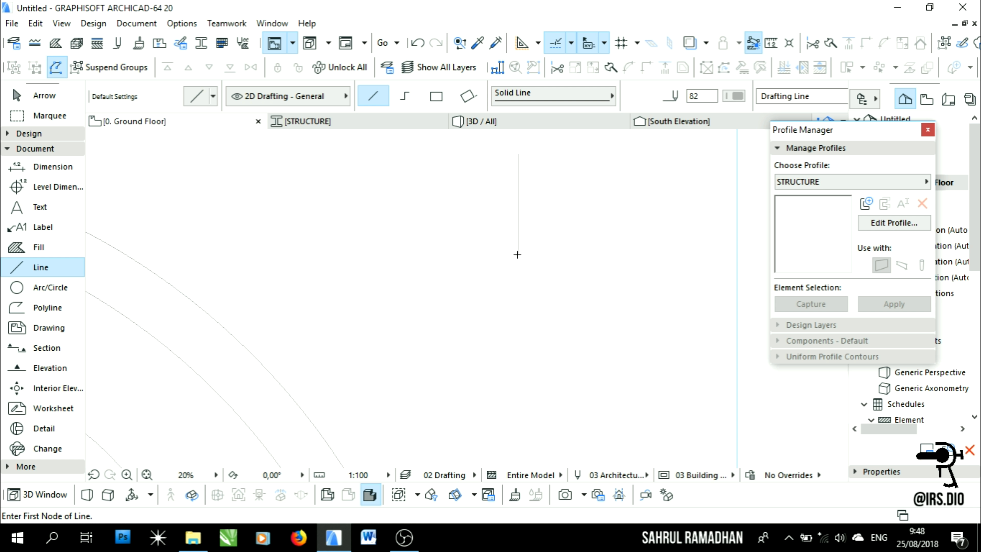
{"action": "middle_click_drag", "start_coordinate": [513, 227], "coordinate": [509, 281]}
{"action": "left_click", "coordinate": [47, 307]}
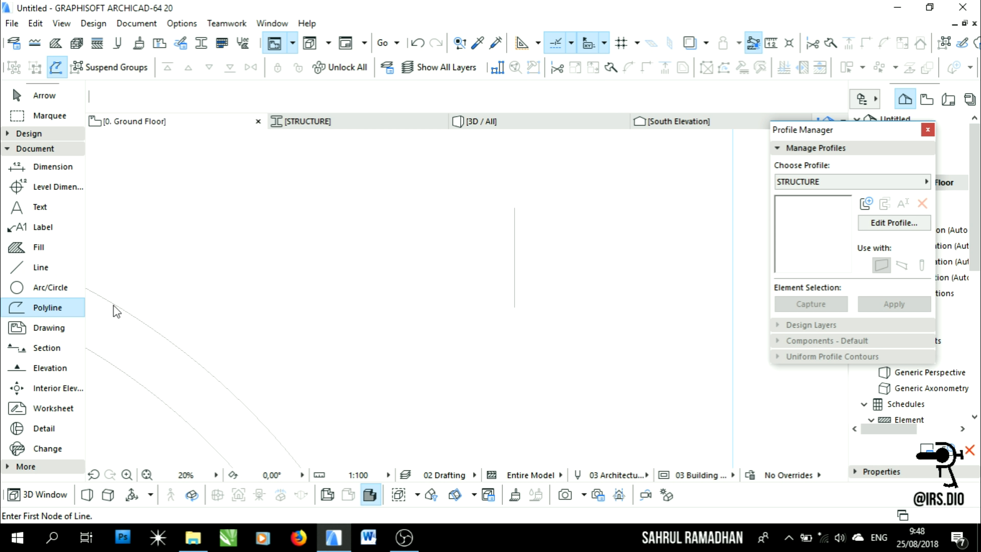
{"action": "left_click", "coordinate": [515, 307]}
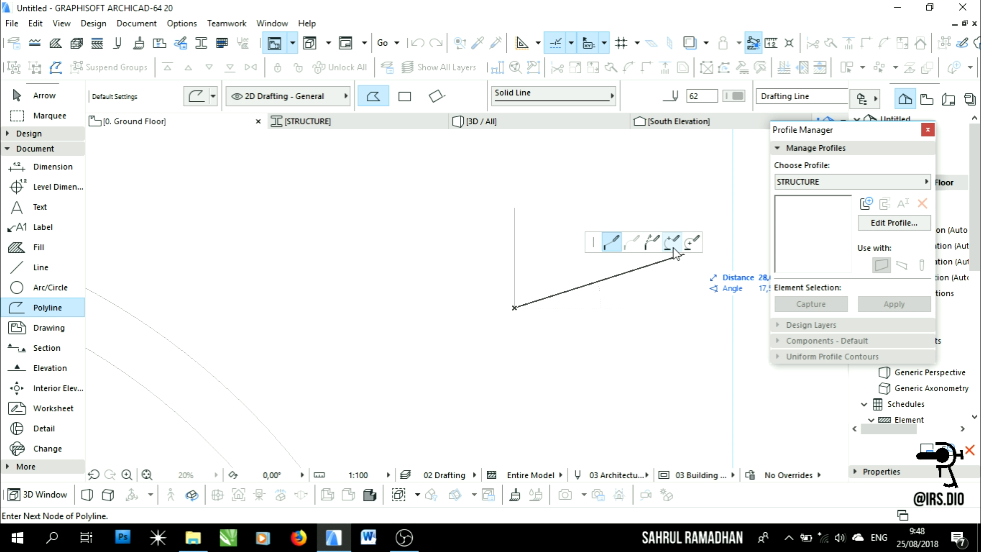
{"action": "left_click", "coordinate": [652, 242]}
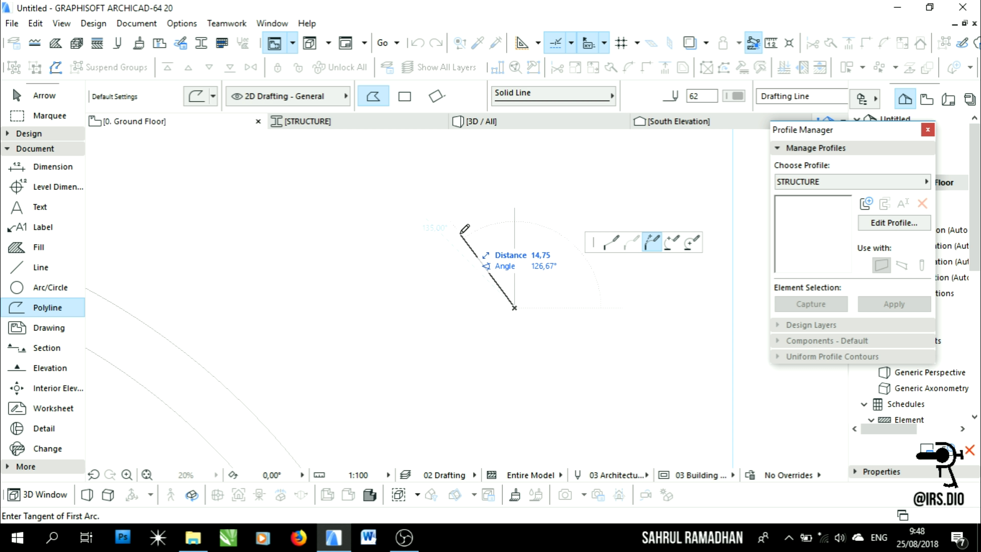
{"action": "left_click", "coordinate": [468, 225]}
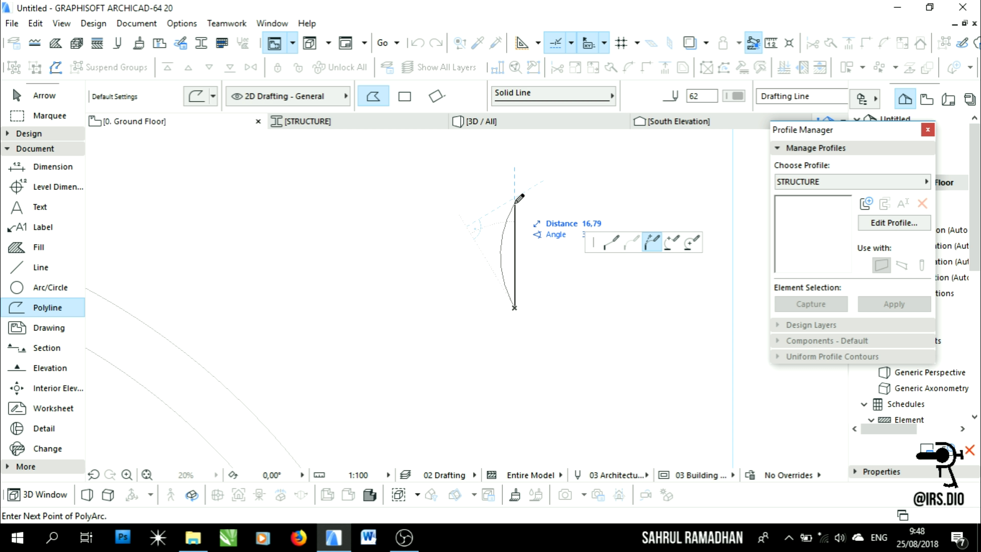
{"action": "left_click", "coordinate": [514, 201]}
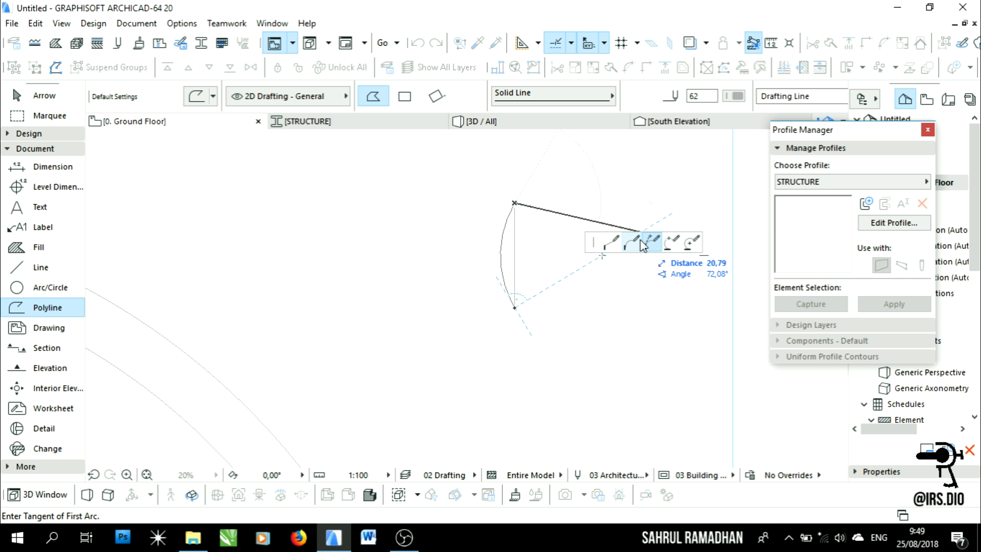
{"action": "left_click", "coordinate": [653, 241]}
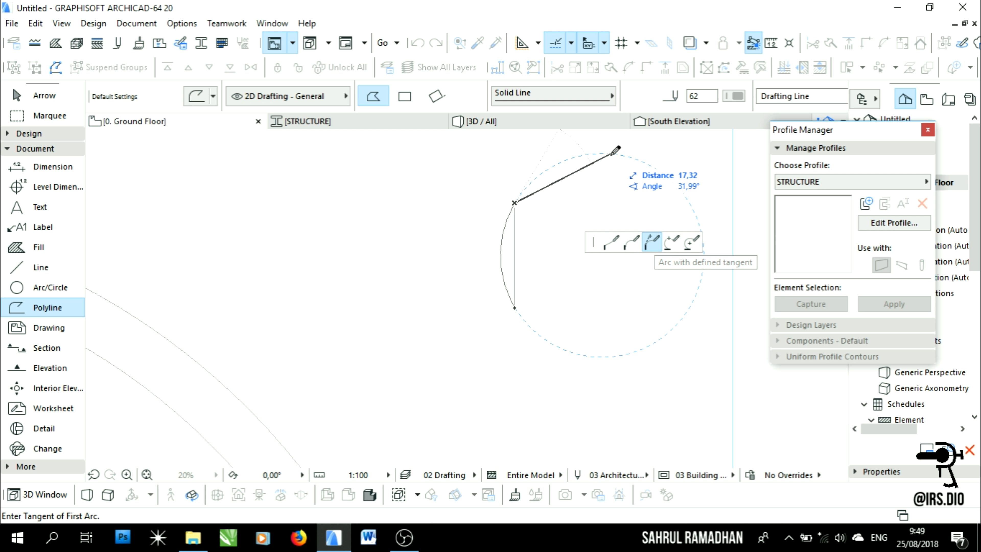
{"action": "left_click", "coordinate": [611, 154]}
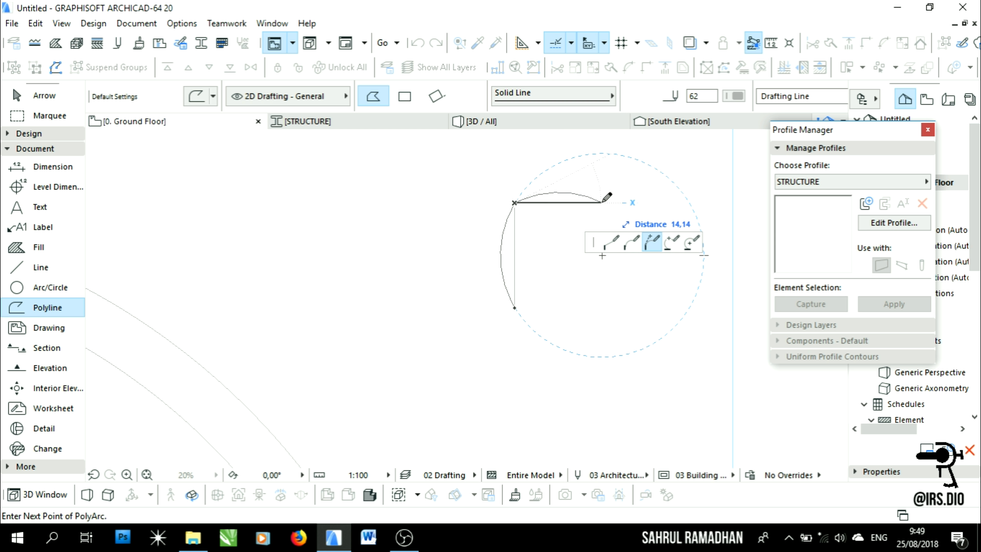
{"action": "left_click", "coordinate": [626, 190]}
{"action": "left_click", "coordinate": [628, 189]}
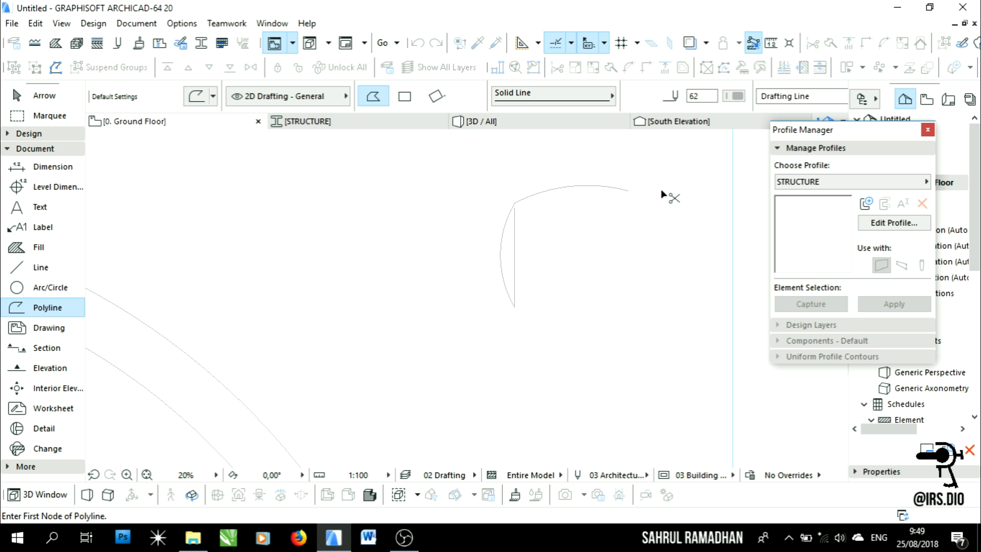
{"action": "key", "text": "ctrl+z"}
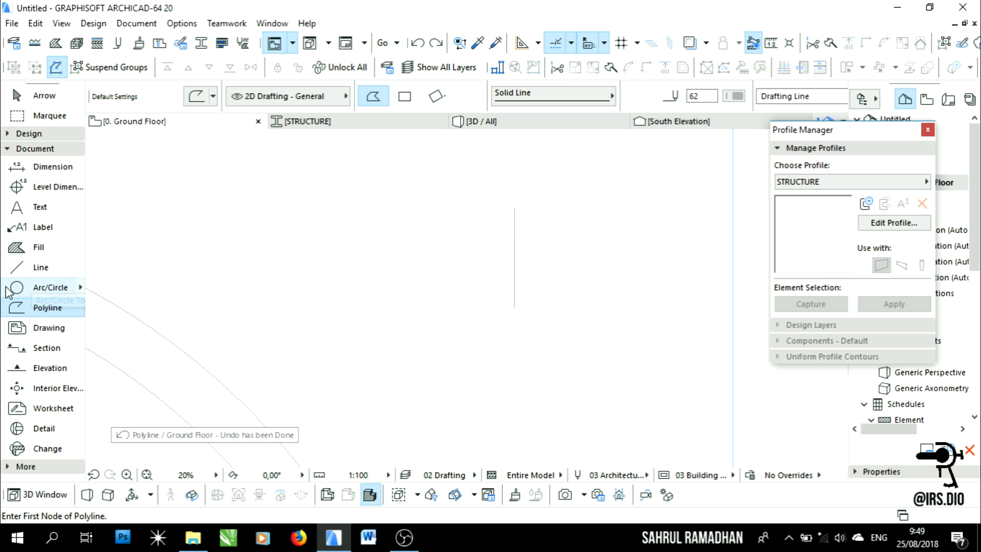
- Draw an S-shaped polyline from the vertical line's lower end, with a large arc spanning about 17.4 and a small reversed arc spanning about 6.3
{"action": "left_click", "coordinate": [514, 308]}
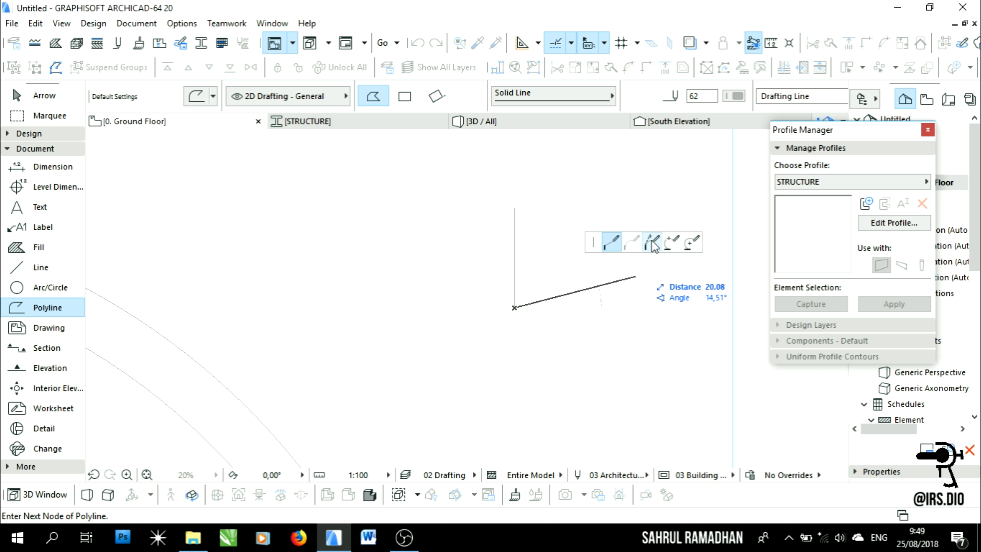
{"action": "left_click", "coordinate": [652, 243]}
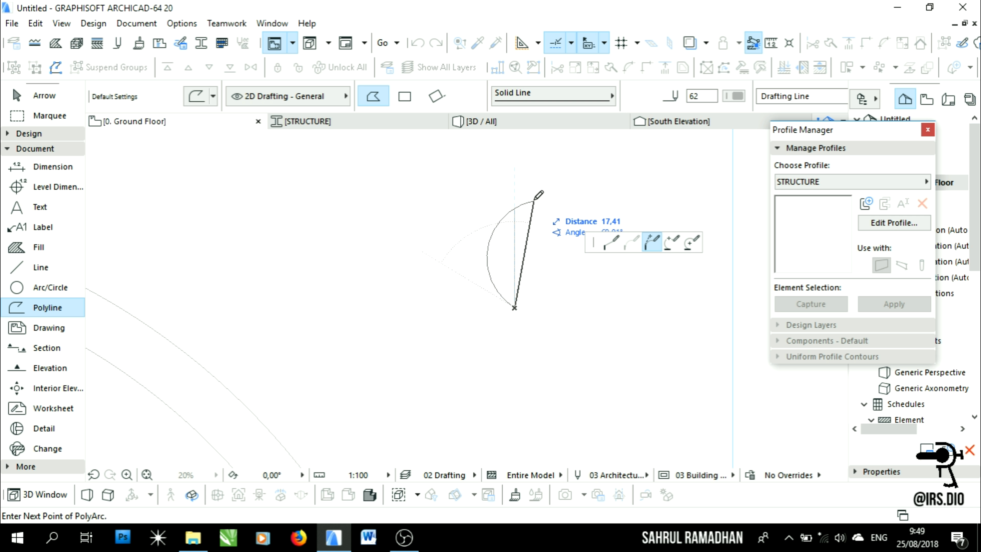
{"action": "left_click", "coordinate": [533, 199]}
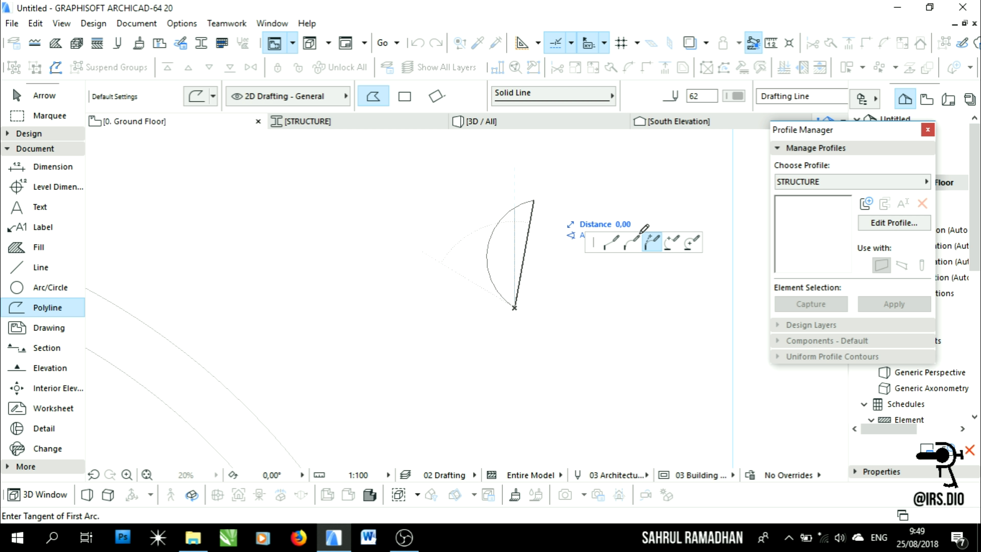
{"action": "left_click", "coordinate": [528, 181]}
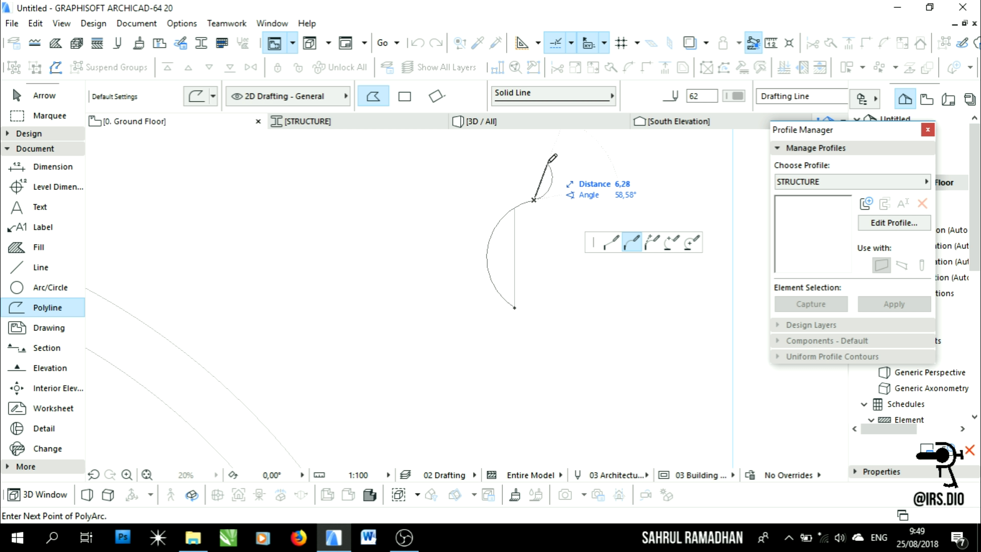
{"action": "left_click", "coordinate": [546, 161]}
{"action": "left_click", "coordinate": [546, 161]}
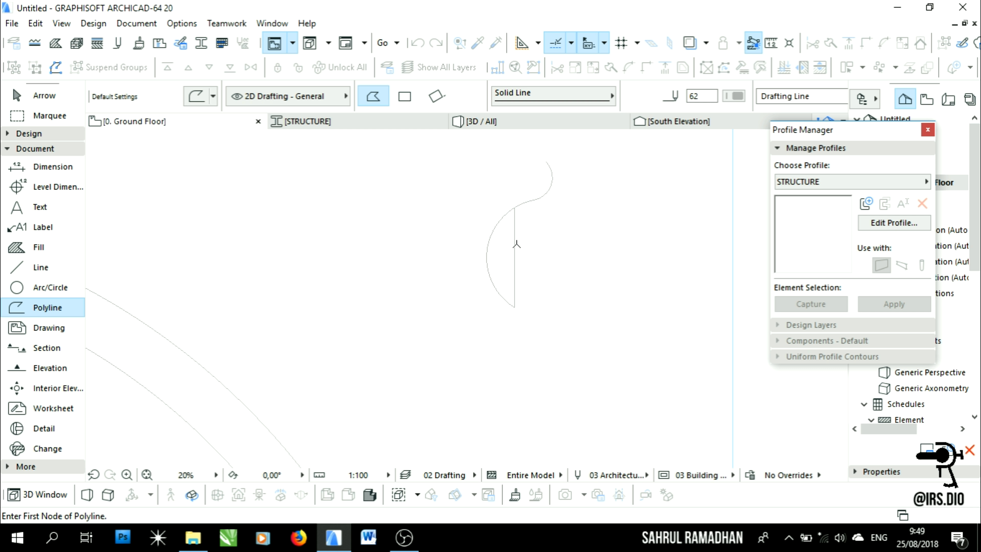
- Copy the S-shaped polyline into the STRUCTURE profile, pasting it at the center of the current view
{"action": "left_click", "coordinate": [25, 100]}
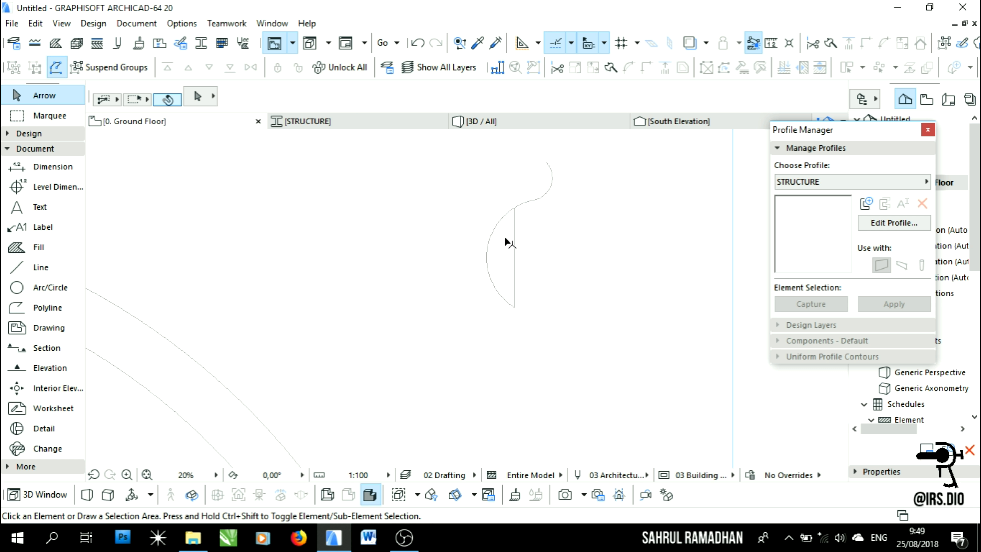
{"action": "left_click", "coordinate": [487, 247]}
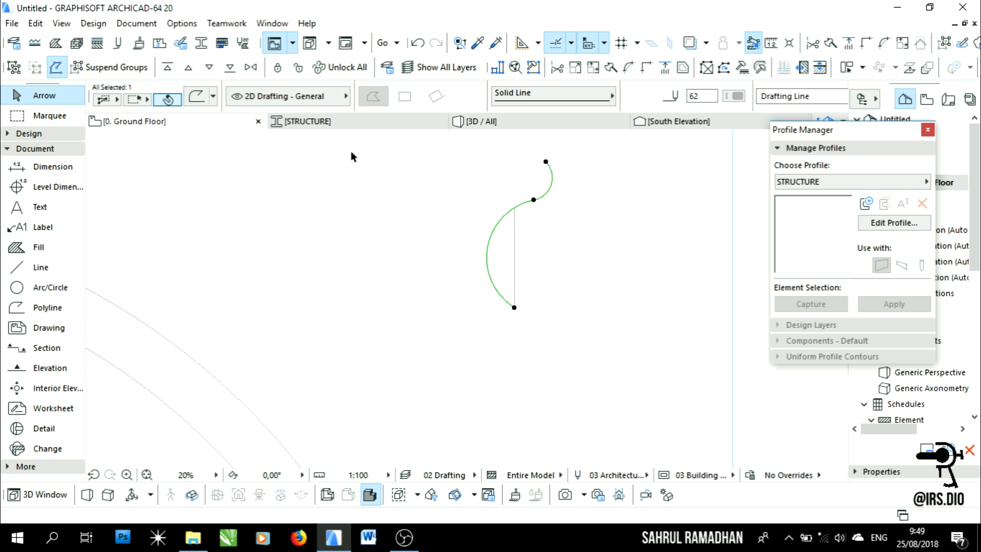
{"action": "left_click", "coordinate": [342, 124]}
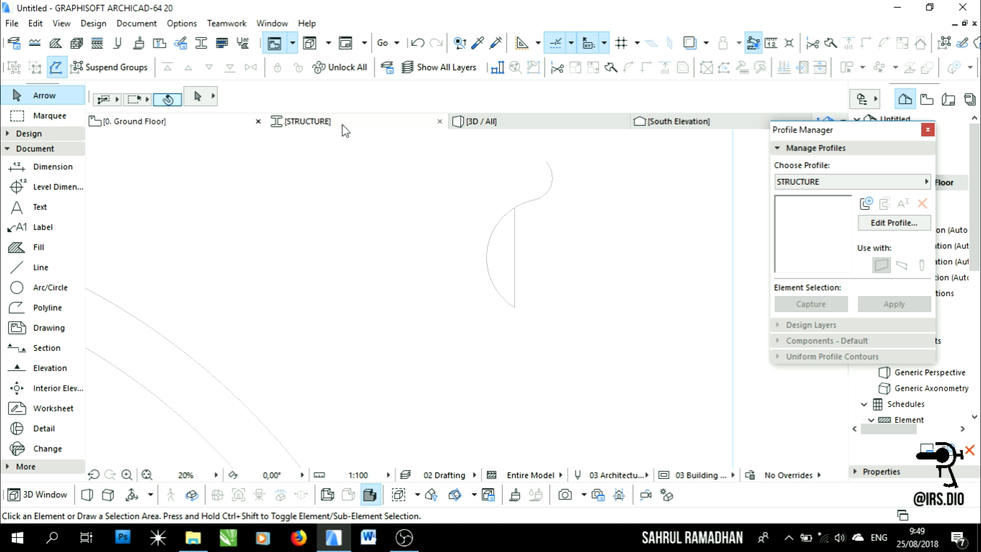
{"action": "right_click", "coordinate": [530, 293]}
{"action": "left_click", "coordinate": [553, 298]}
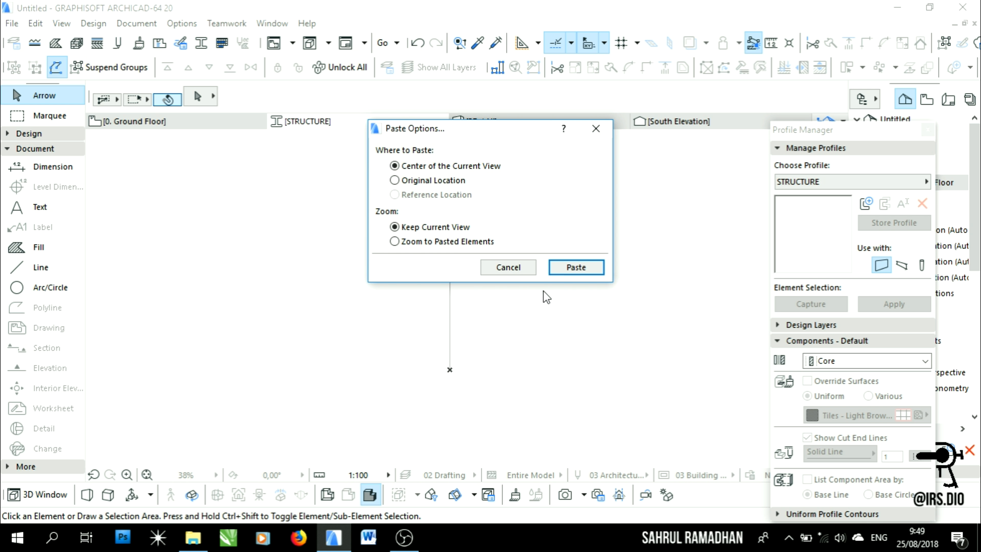
{"action": "left_click", "coordinate": [574, 267]}
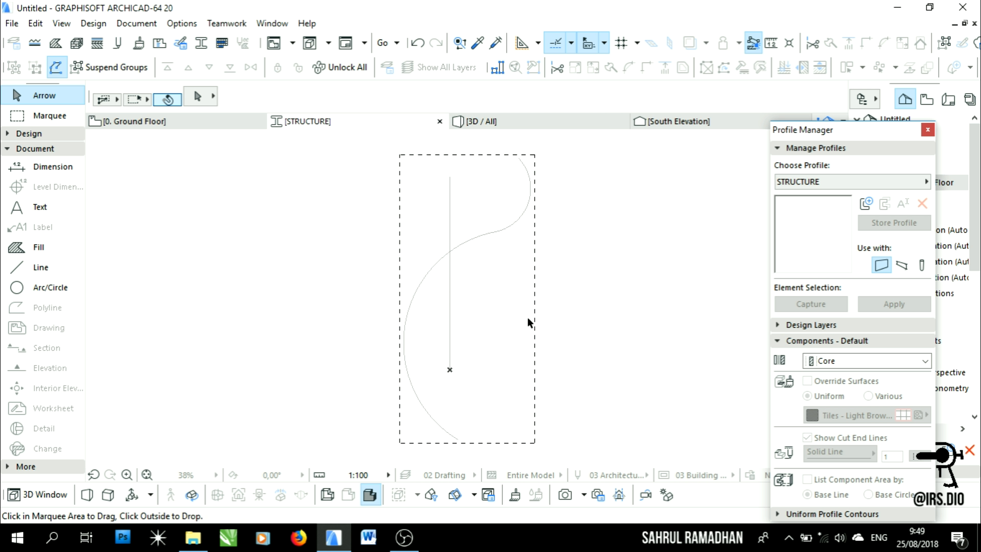
{"action": "left_click", "coordinate": [487, 444]}
- Move both pasted arcs together so the lower end of the large arc sits on the profile's origin
{"action": "left_click", "coordinate": [458, 439]}
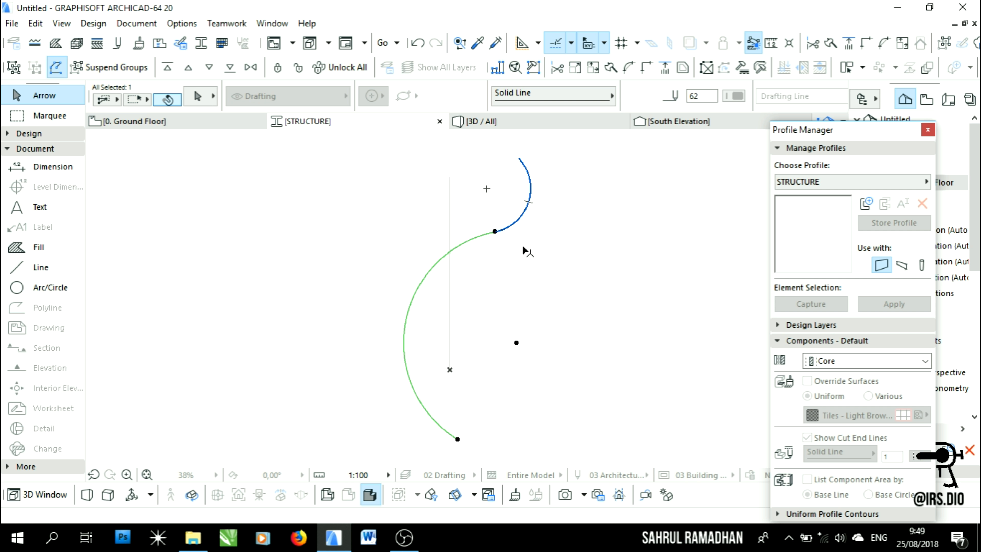
{"action": "left_click", "coordinate": [457, 439]}
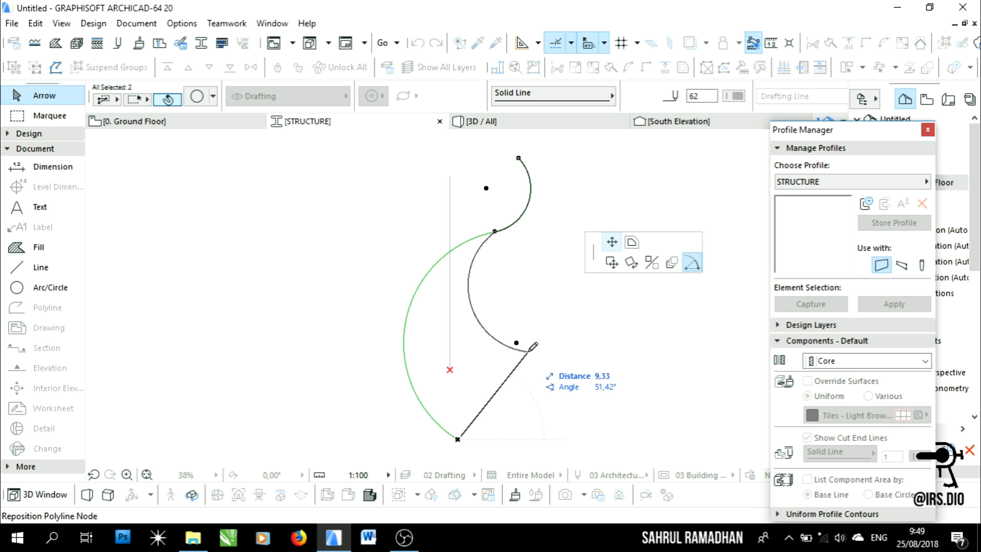
{"action": "left_click", "coordinate": [612, 263]}
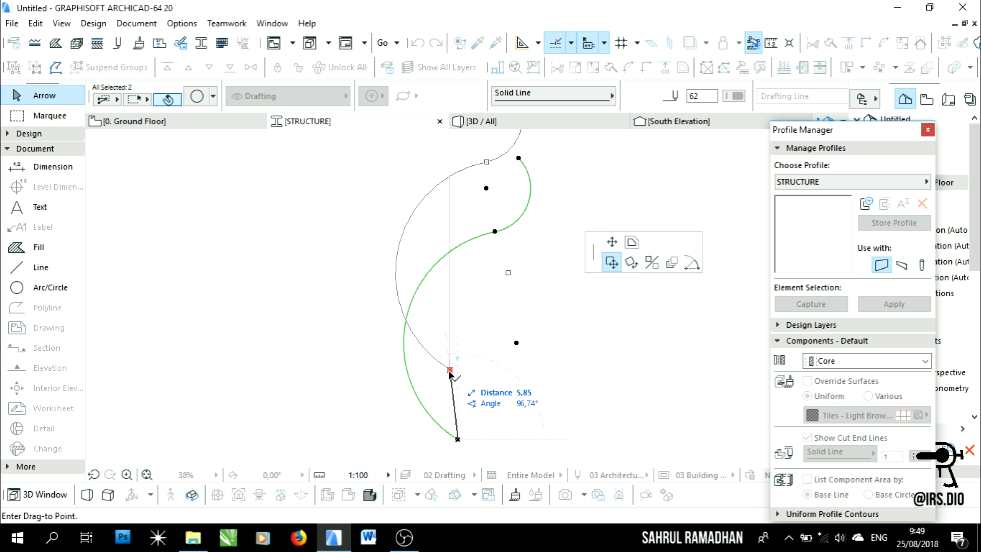
{"action": "left_click", "coordinate": [449, 371]}
{"action": "scroll", "coordinate": [471, 381], "scroll_direction": "down", "scroll_amount": 5}
{"action": "left_click", "coordinate": [500, 345]}
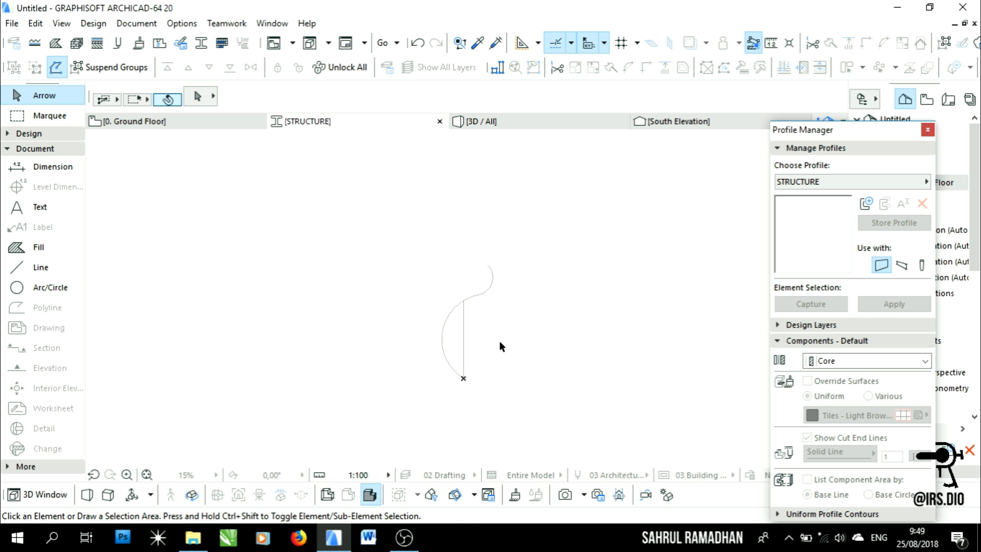
{"action": "scroll", "coordinate": [495, 334], "scroll_direction": "up", "scroll_amount": 1}
{"action": "scroll", "coordinate": [491, 309], "scroll_direction": "up", "scroll_amount": 2}
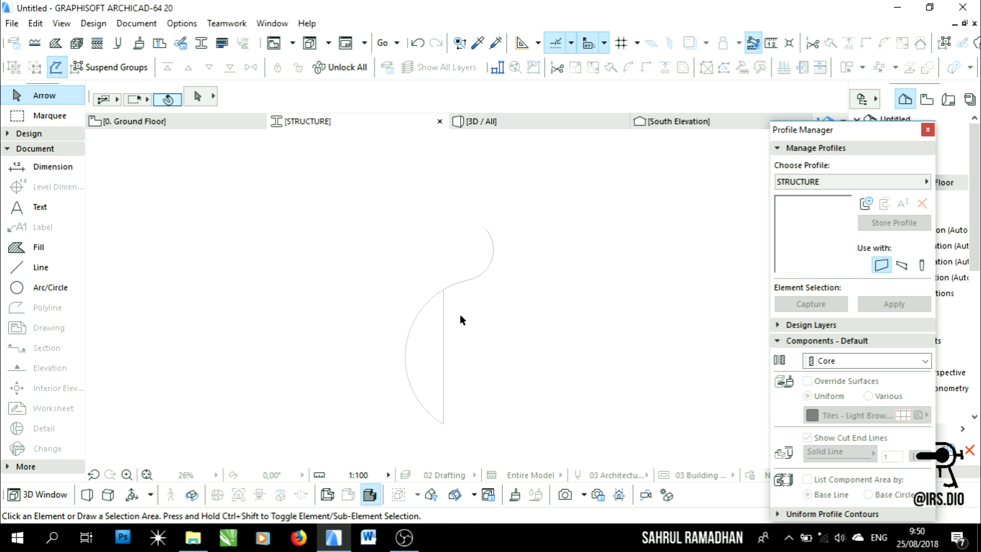
- Delete the vertical line beneath the S-shaped polyline on the ground floor plan
{"action": "left_click", "coordinate": [211, 124]}
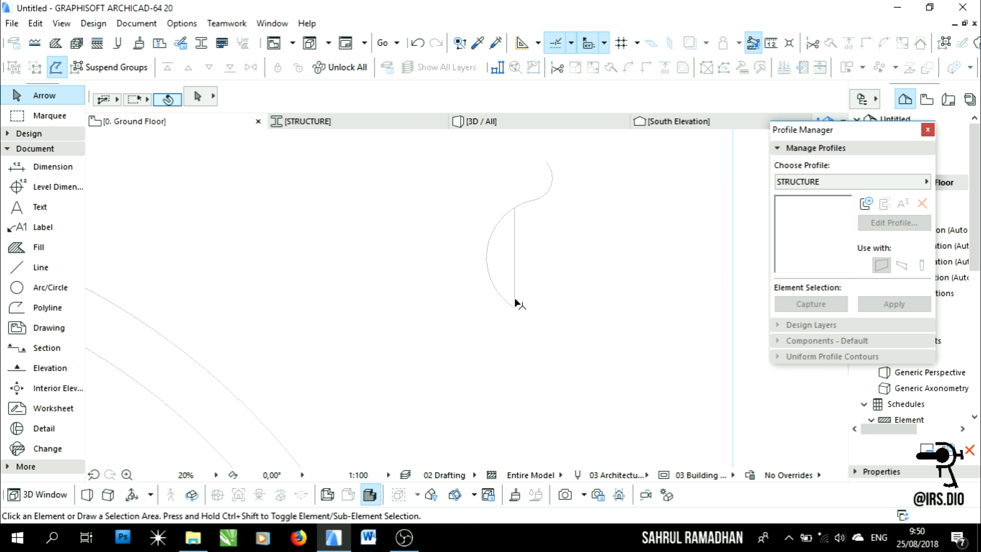
{"action": "scroll", "coordinate": [576, 208], "scroll_direction": "up", "scroll_amount": 2}
{"action": "middle_click_drag", "start_coordinate": [563, 235], "coordinate": [556, 257]}
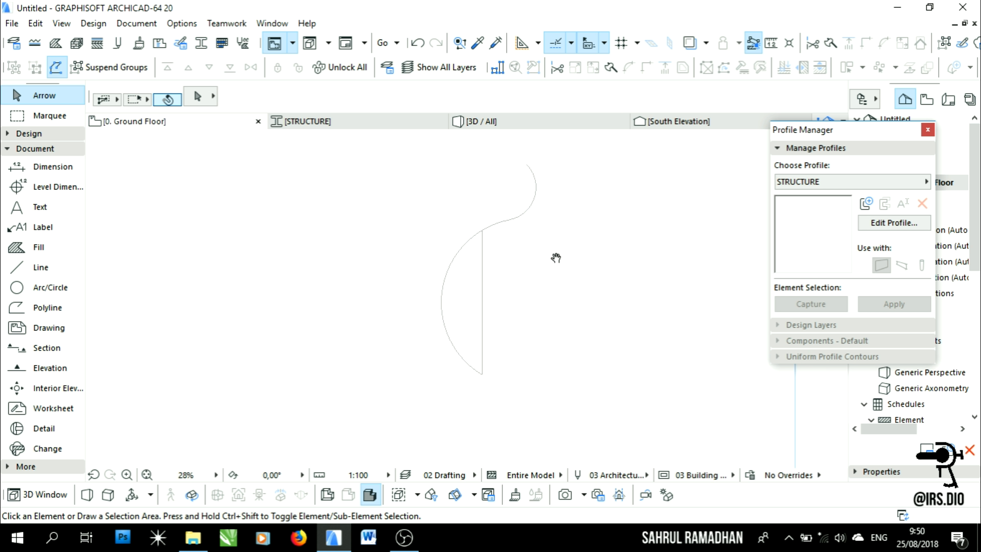
{"action": "left_click", "coordinate": [479, 274]}
{"action": "key", "text": "Delete"}
- Try to create Generic Wall/Shell walls along the S-shaped polyline on the ground floor plan
{"action": "left_click", "coordinate": [66, 136]}
{"action": "left_click", "coordinate": [61, 151]}
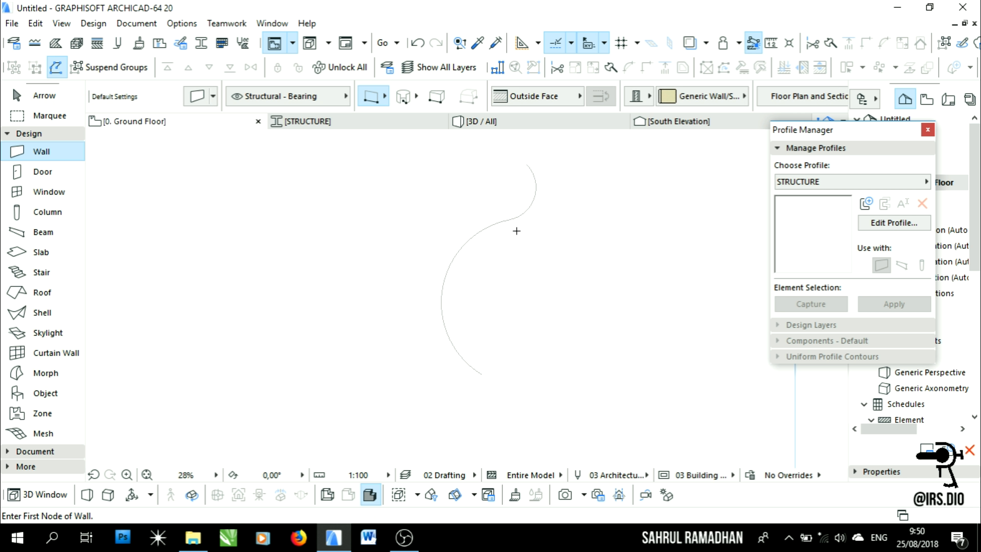
{"action": "left_click", "coordinate": [491, 227]}
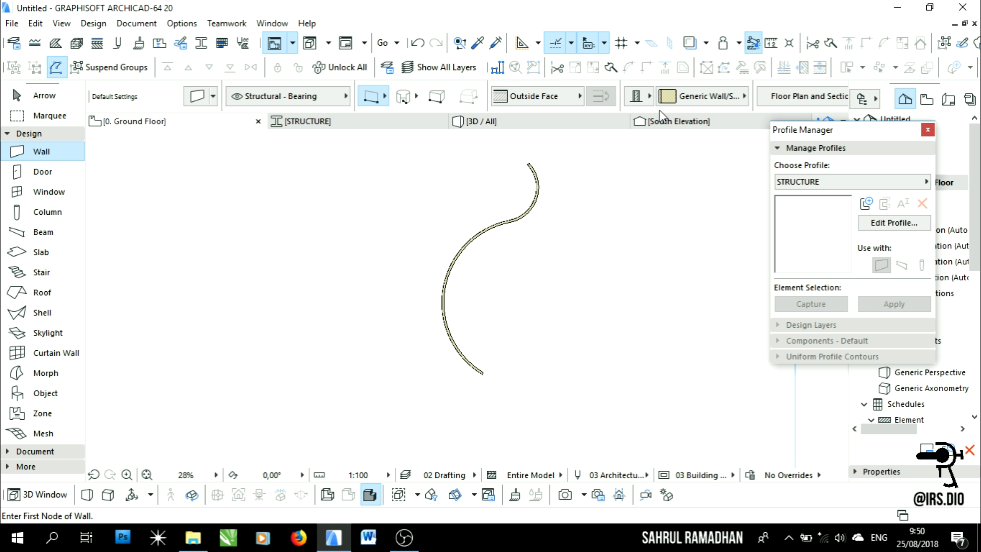
- Create Brick Double Plastered walls with a Center reference line along the S-shaped polyline on the ground floor plan
{"action": "left_click", "coordinate": [702, 95]}
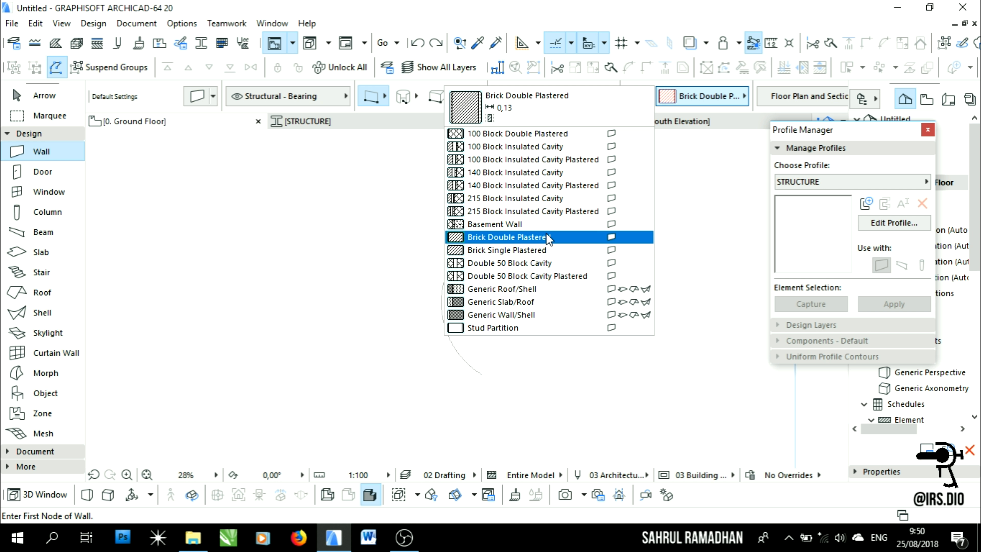
{"action": "left_click", "coordinate": [553, 237]}
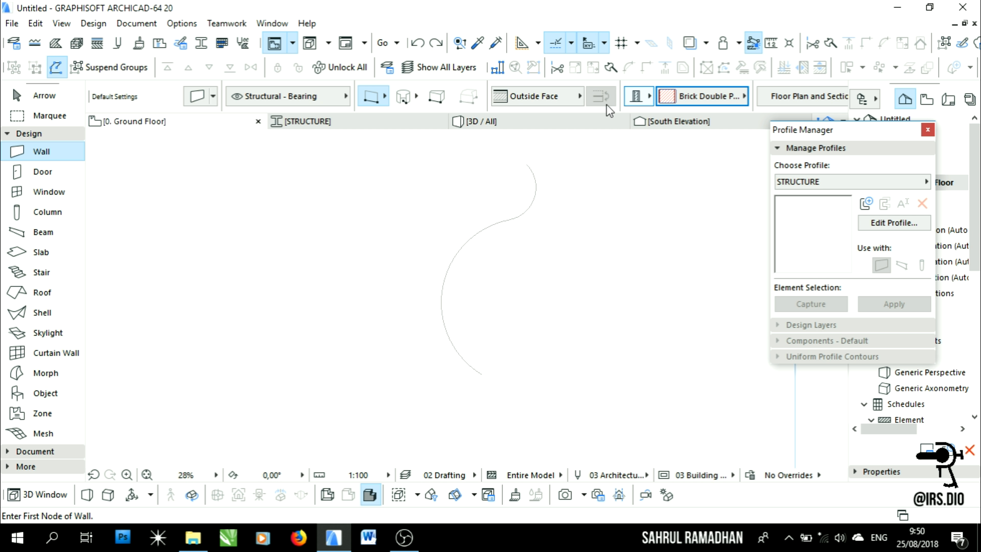
{"action": "left_click", "coordinate": [540, 97]}
{"action": "left_click", "coordinate": [608, 117]}
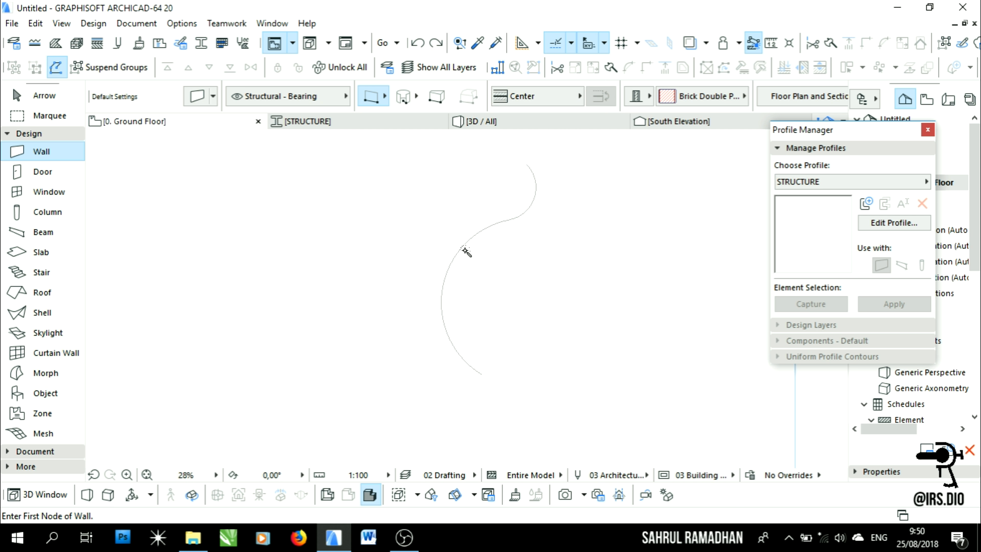
{"action": "left_click", "coordinate": [38, 95]}
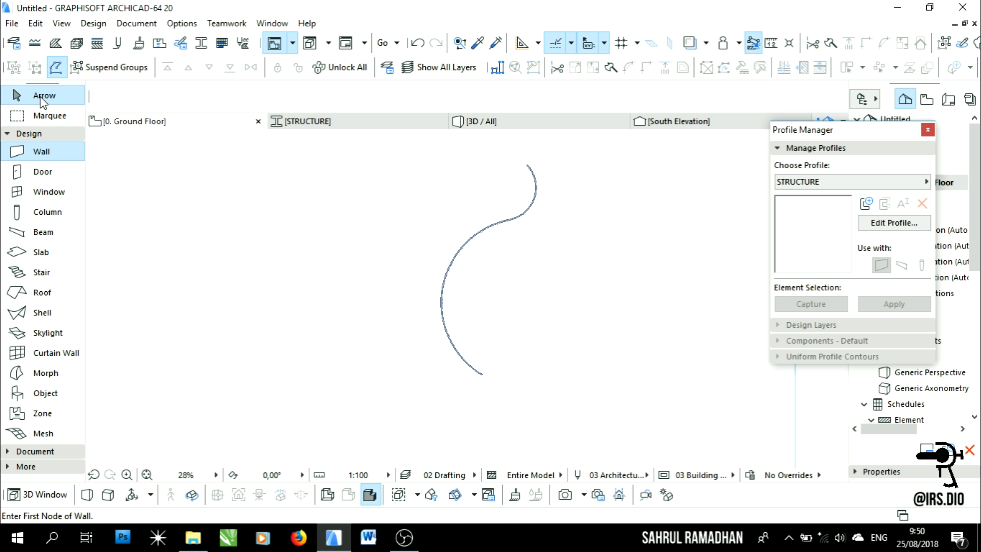
- Copy the S-shaped walls and polyline into the STRUCTURE profile, pasting them at the center of the current view
{"action": "scroll", "coordinate": [477, 282], "scroll_direction": "up", "scroll_amount": 3}
{"action": "scroll", "coordinate": [486, 285], "scroll_direction": "up", "scroll_amount": 4}
{"action": "scroll", "coordinate": [490, 287], "scroll_direction": "down", "scroll_amount": 6}
{"action": "scroll", "coordinate": [565, 278], "scroll_direction": "down", "scroll_amount": 1}
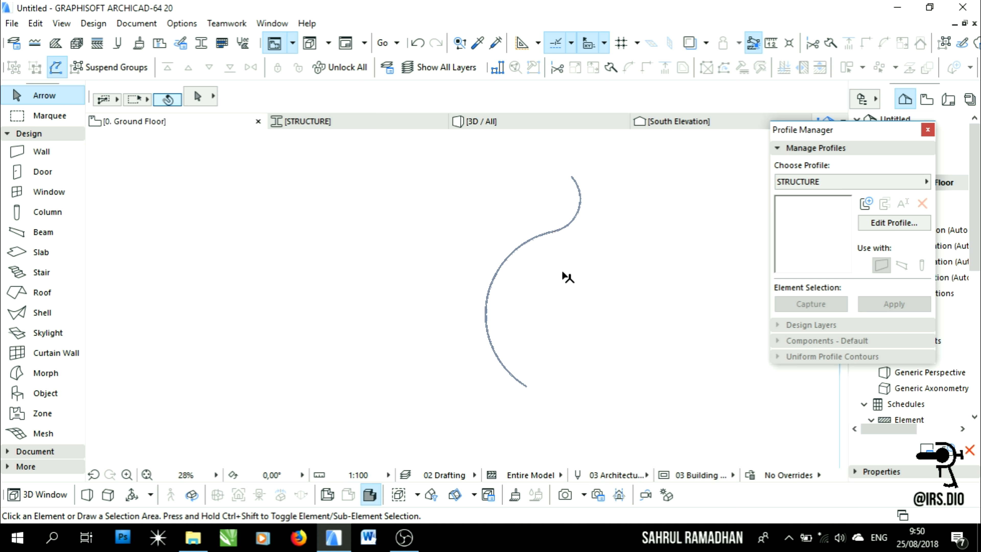
{"action": "scroll", "coordinate": [549, 266], "scroll_direction": "up", "scroll_amount": 3}
{"action": "scroll", "coordinate": [502, 267], "scroll_direction": "down", "scroll_amount": 5}
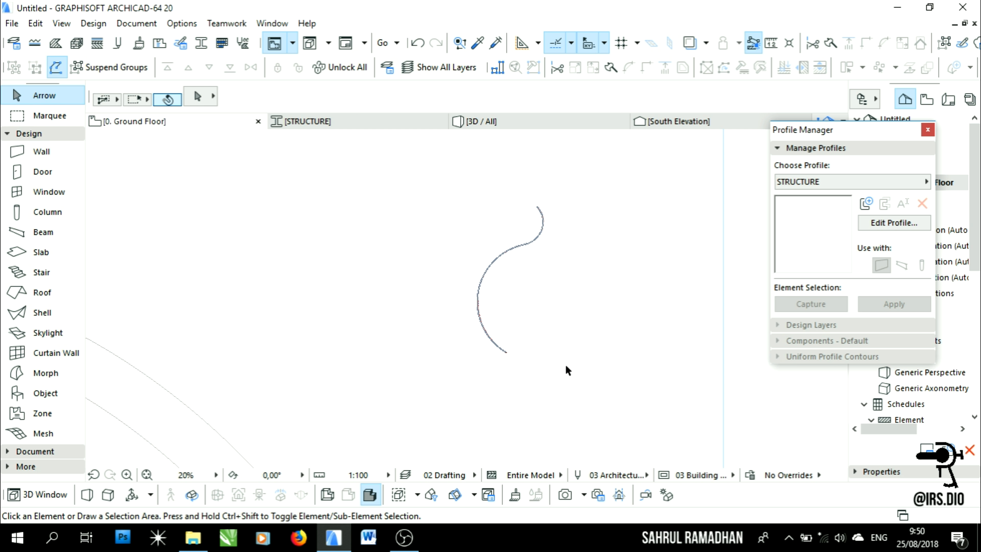
{"action": "left_click", "coordinate": [574, 381]}
{"action": "left_click", "coordinate": [428, 173]}
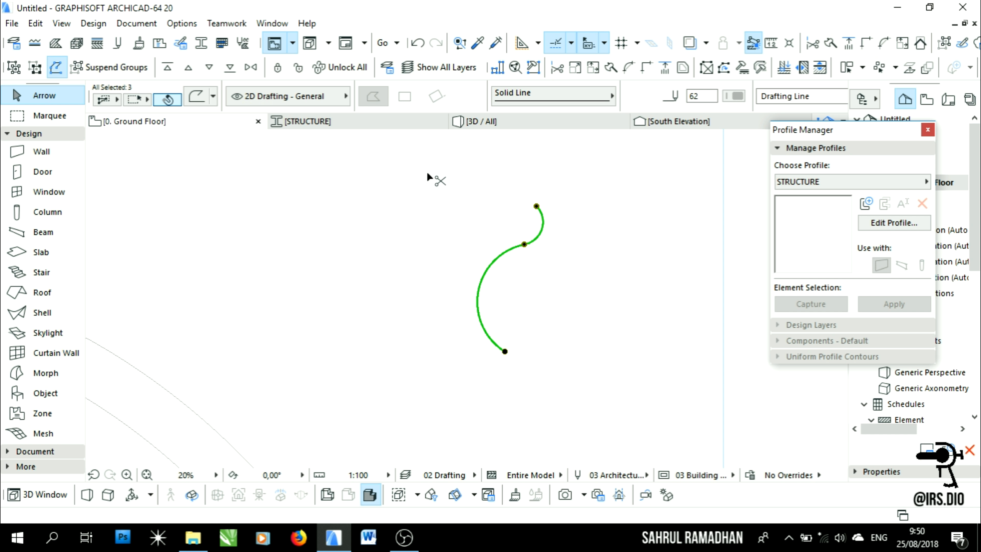
{"action": "key", "text": "ctrl+c"}
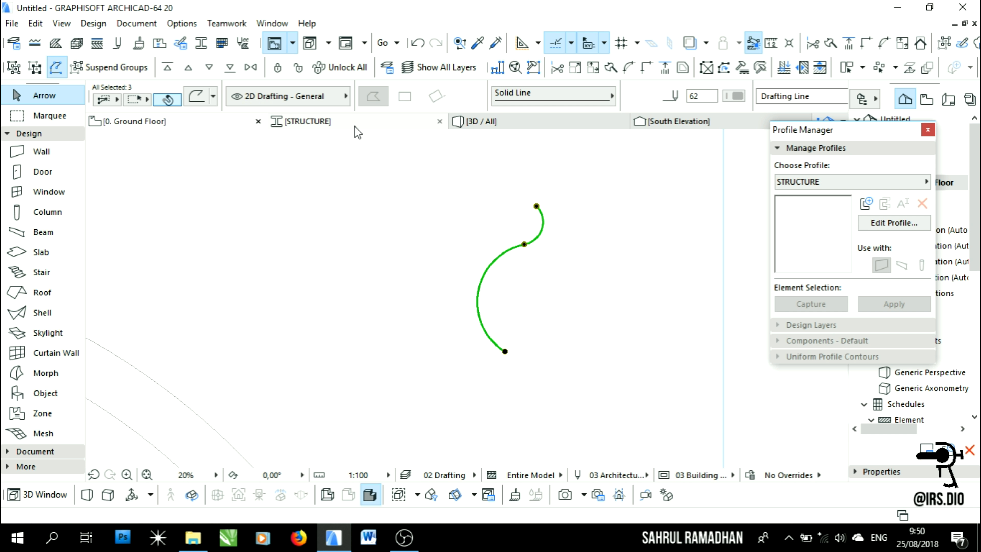
{"action": "left_click", "coordinate": [357, 131]}
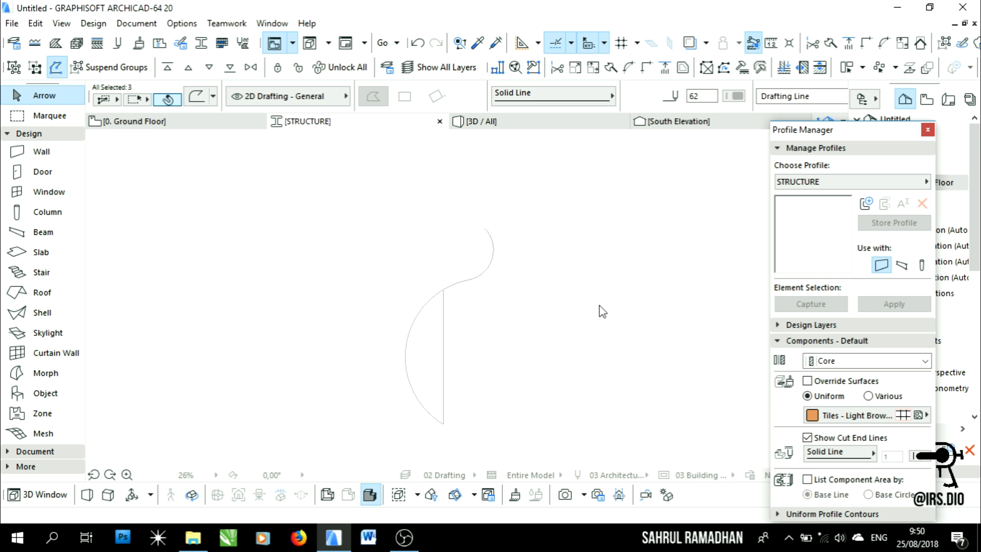
{"action": "right_click", "coordinate": [624, 268]}
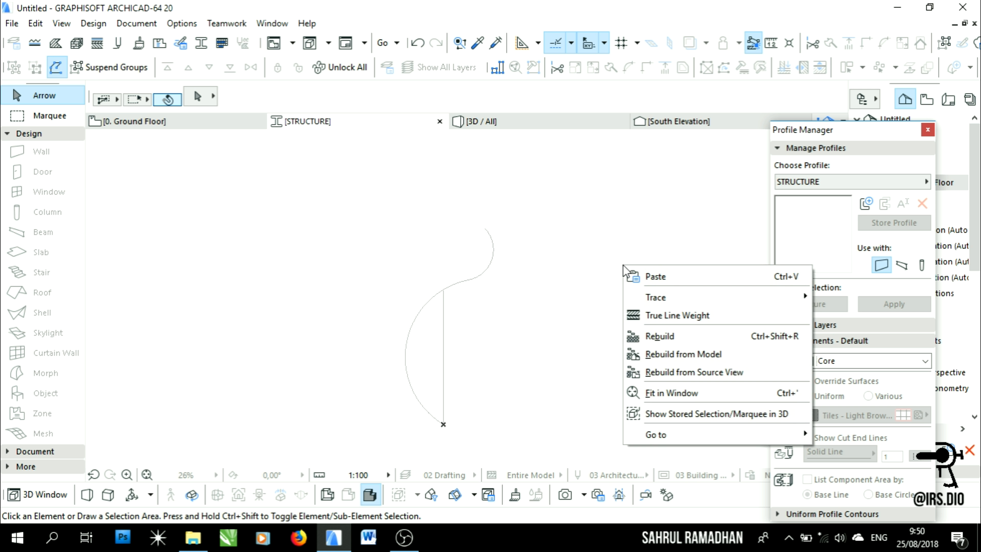
{"action": "left_click", "coordinate": [635, 276]}
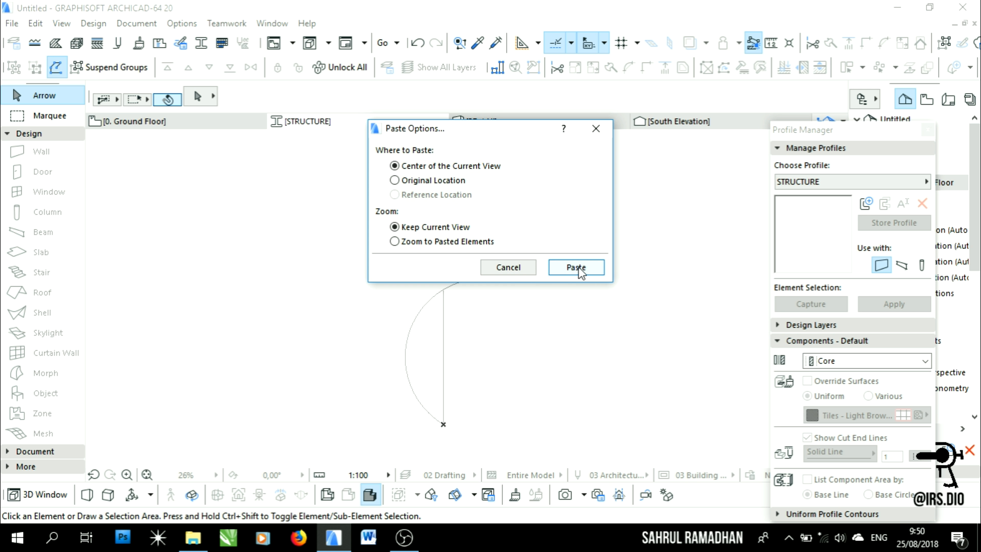
{"action": "left_click", "coordinate": [577, 265]}
- Move the pasted S-shaped wall section so the middle of its lower end sits on the profile's origin
{"action": "scroll", "coordinate": [463, 416], "scroll_direction": "up", "scroll_amount": 5}
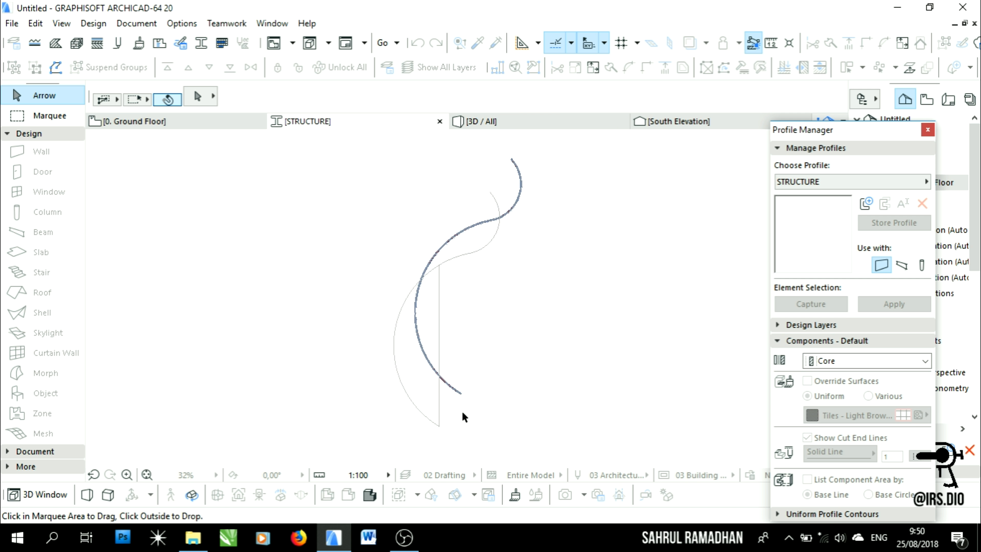
{"action": "scroll", "coordinate": [465, 402], "scroll_direction": "up", "scroll_amount": 3}
{"action": "middle_click_drag", "start_coordinate": [465, 401], "coordinate": [496, 309]}
{"action": "scroll", "coordinate": [465, 241], "scroll_direction": "up", "scroll_amount": 4}
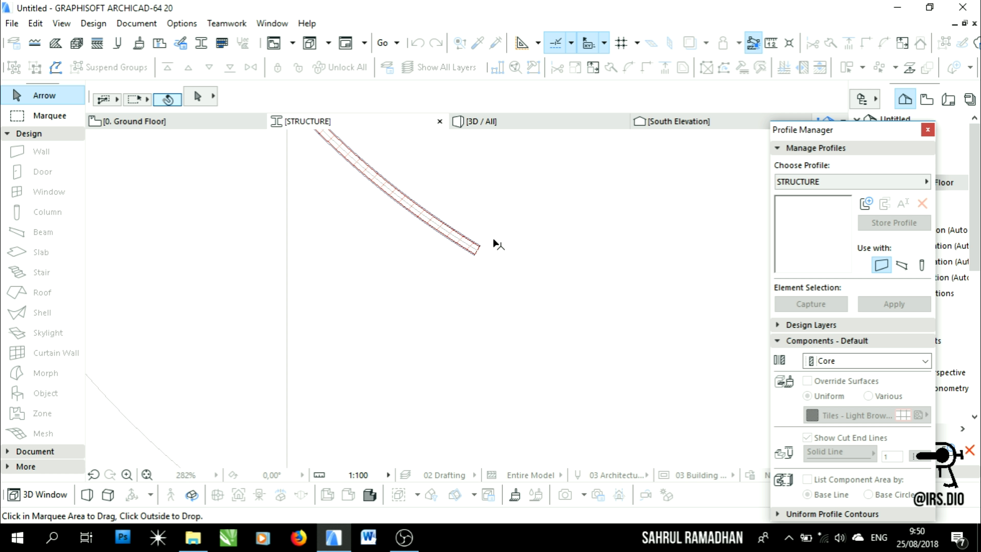
{"action": "left_click", "coordinate": [472, 251]}
{"action": "scroll", "coordinate": [447, 243], "scroll_direction": "down", "scroll_amount": 5}
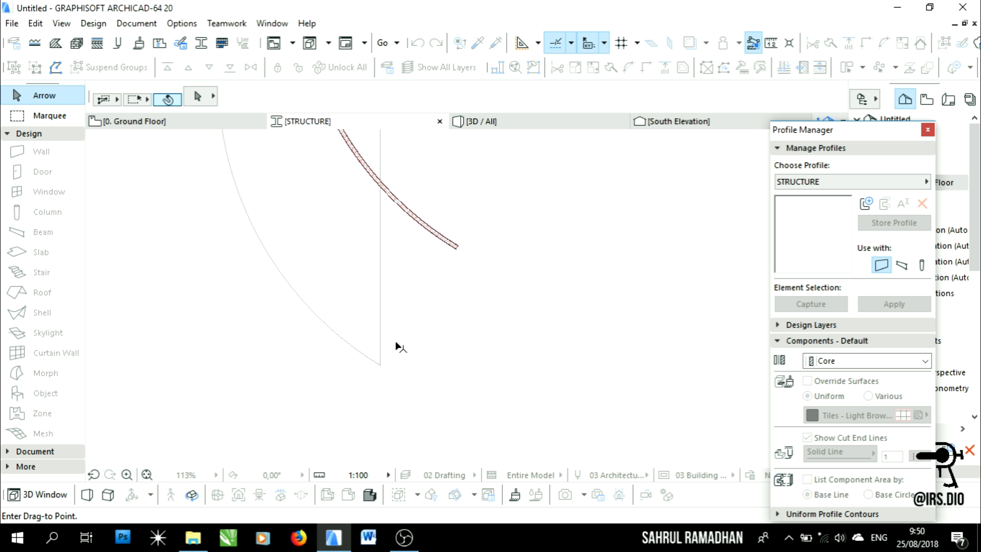
{"action": "left_click", "coordinate": [378, 367]}
{"action": "scroll", "coordinate": [376, 359], "scroll_direction": "up", "scroll_amount": 5}
{"action": "scroll", "coordinate": [383, 354], "scroll_direction": "down", "scroll_amount": 12}
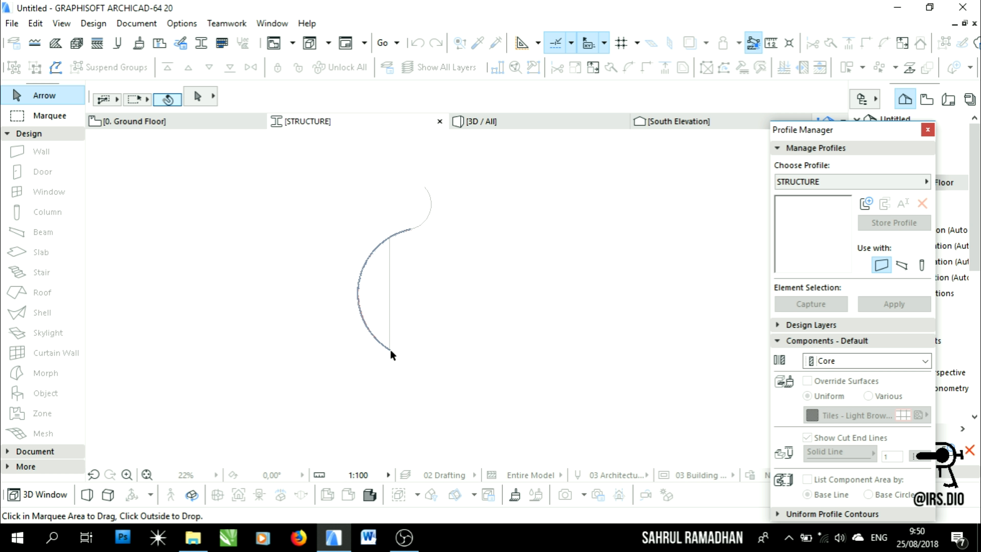
{"action": "left_click", "coordinate": [421, 381]}
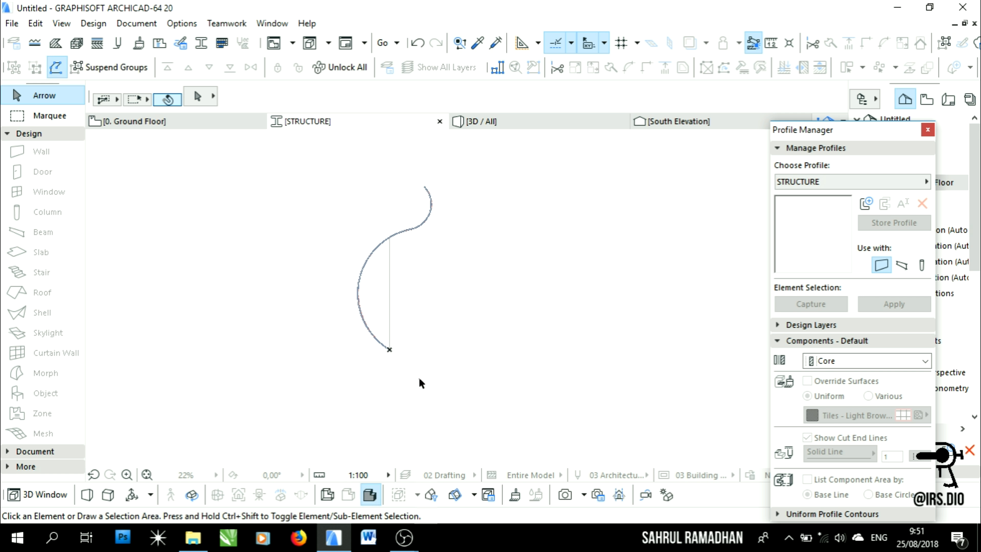
- Override the surfaces of the large arc's brick core and both plaster skins with Glass - Blue
{"action": "left_click", "coordinate": [388, 288]}
{"action": "left_click", "coordinate": [432, 284]}
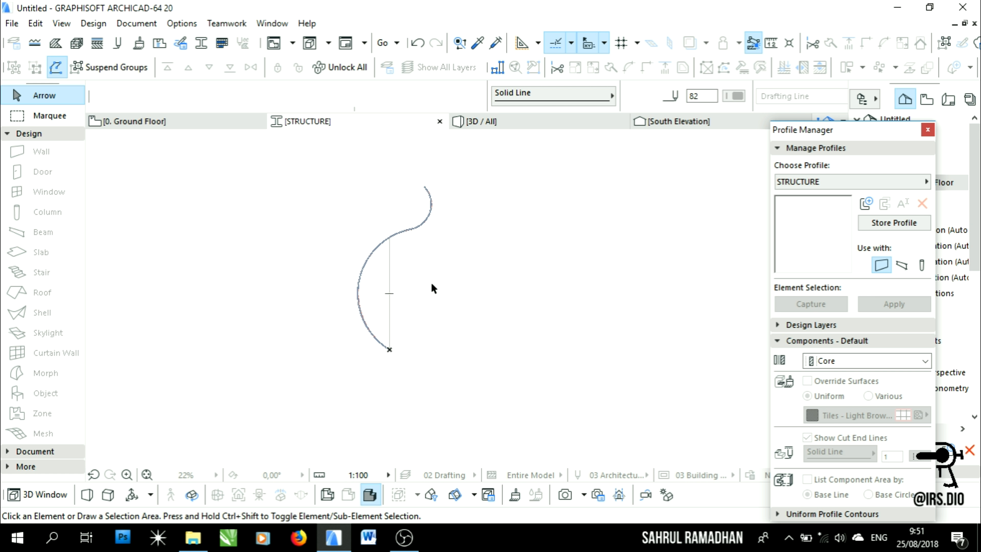
{"action": "scroll", "coordinate": [365, 313], "scroll_direction": "up", "scroll_amount": 15}
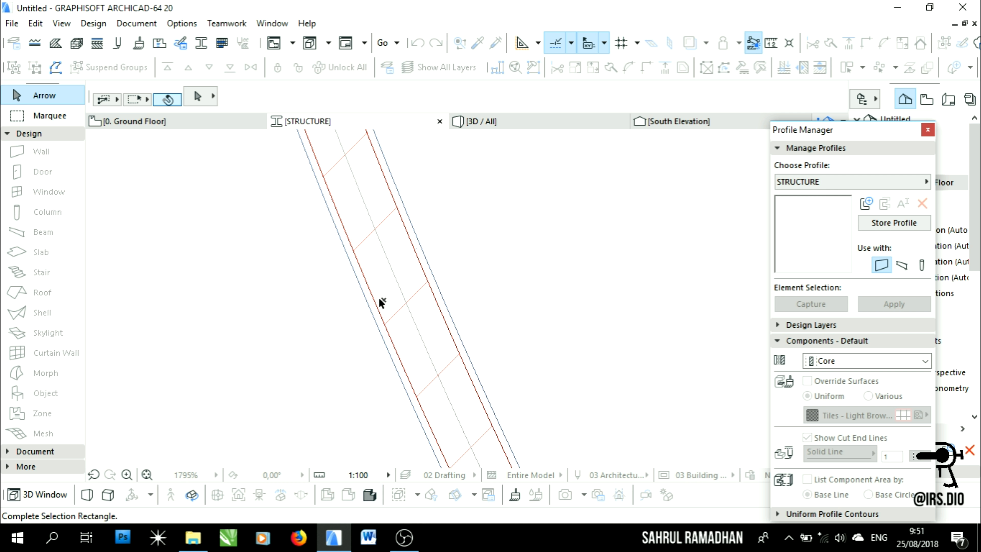
{"action": "left_click", "coordinate": [371, 295]}
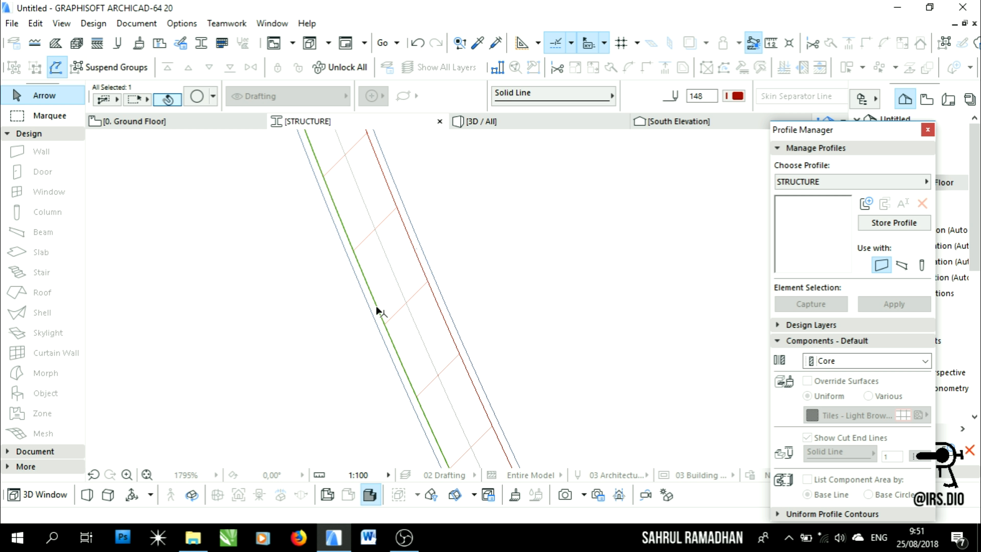
{"action": "scroll", "coordinate": [371, 305], "scroll_direction": "up", "scroll_amount": 3}
{"action": "left_click", "coordinate": [368, 305], "text": "shift"}
{"action": "left_click_drag", "start_coordinate": [368, 305], "coordinate": [396, 293], "text": "shift"}
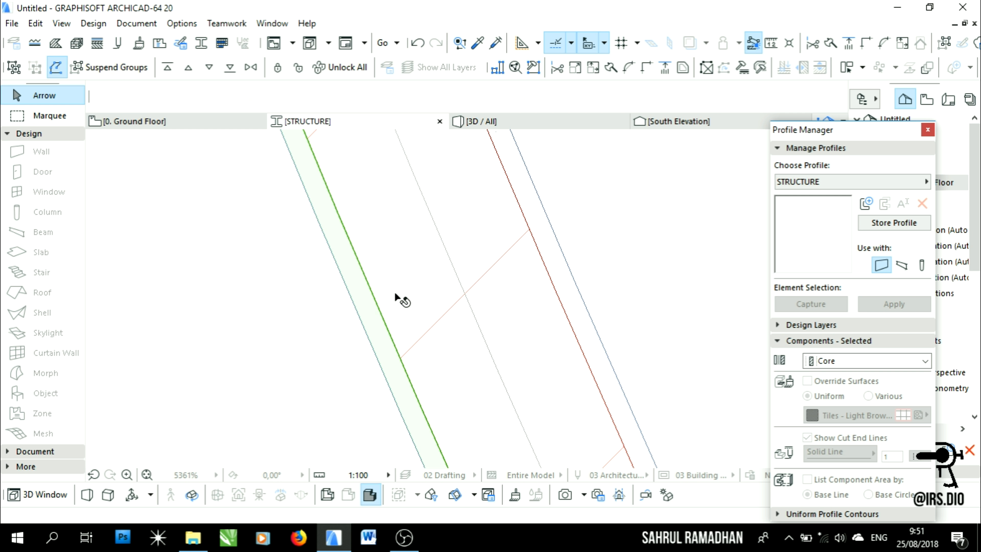
{"action": "key", "text": "ctrl+z"}
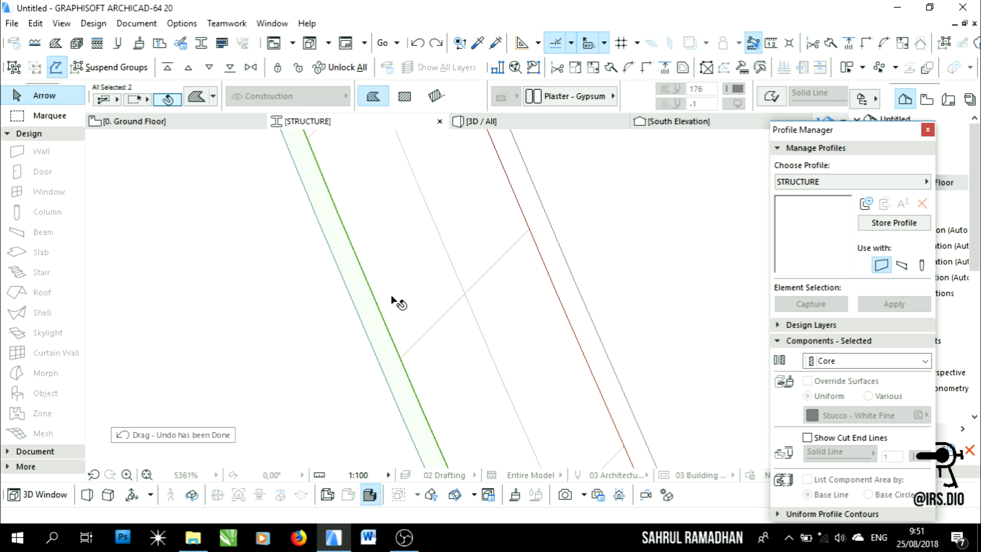
{"action": "left_click", "coordinate": [399, 273], "text": "shift"}
{"action": "left_click", "coordinate": [552, 254], "text": "shift"}
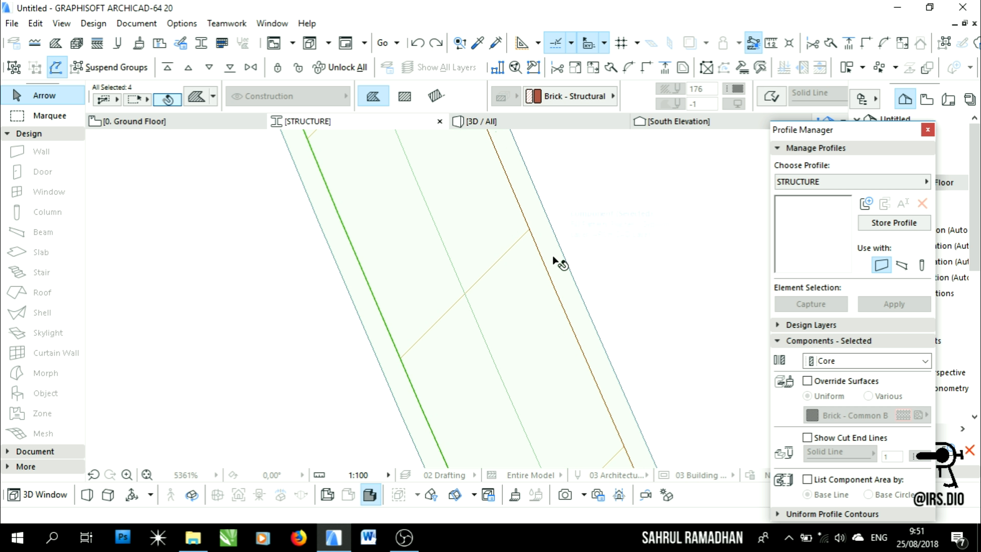
{"action": "left_click", "coordinate": [821, 382]}
{"action": "left_click", "coordinate": [840, 411]}
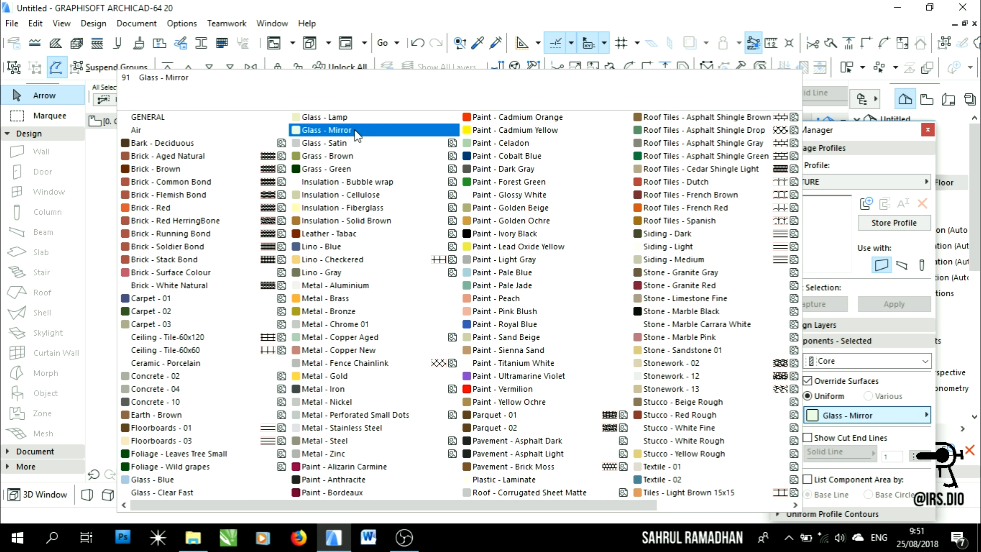
{"action": "left_click", "coordinate": [208, 480]}
- Override the surfaces of the small upper arc's brick core and both plaster skins with Glass - Blue
{"action": "scroll", "coordinate": [456, 339], "scroll_direction": "down", "scroll_amount": 10}
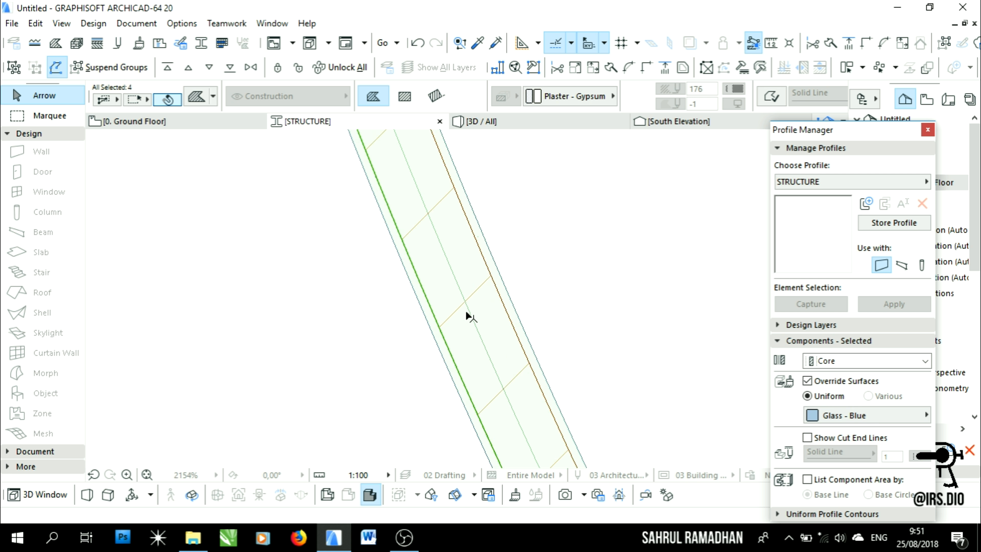
{"action": "scroll", "coordinate": [473, 317], "scroll_direction": "down", "scroll_amount": 7}
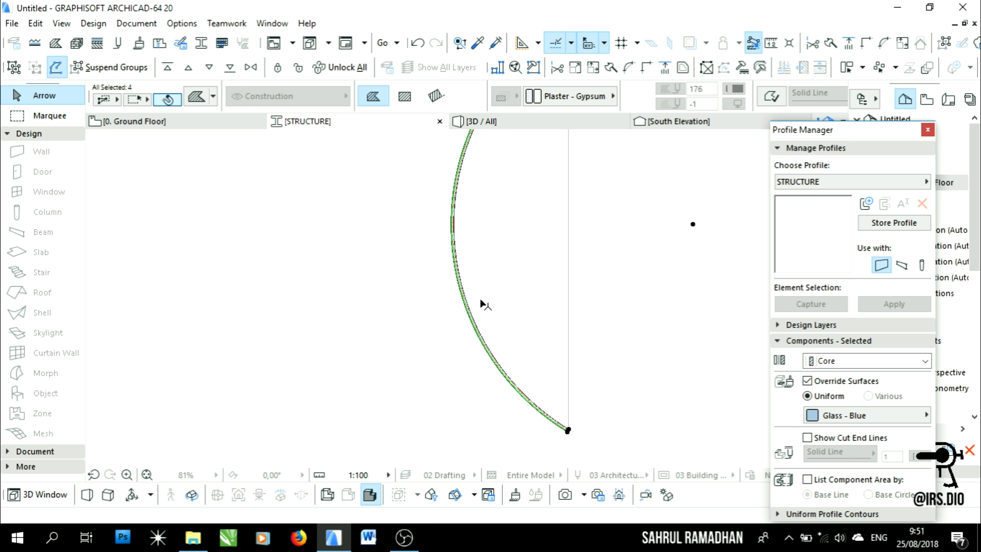
{"action": "scroll", "coordinate": [565, 188], "scroll_direction": "up", "scroll_amount": 12}
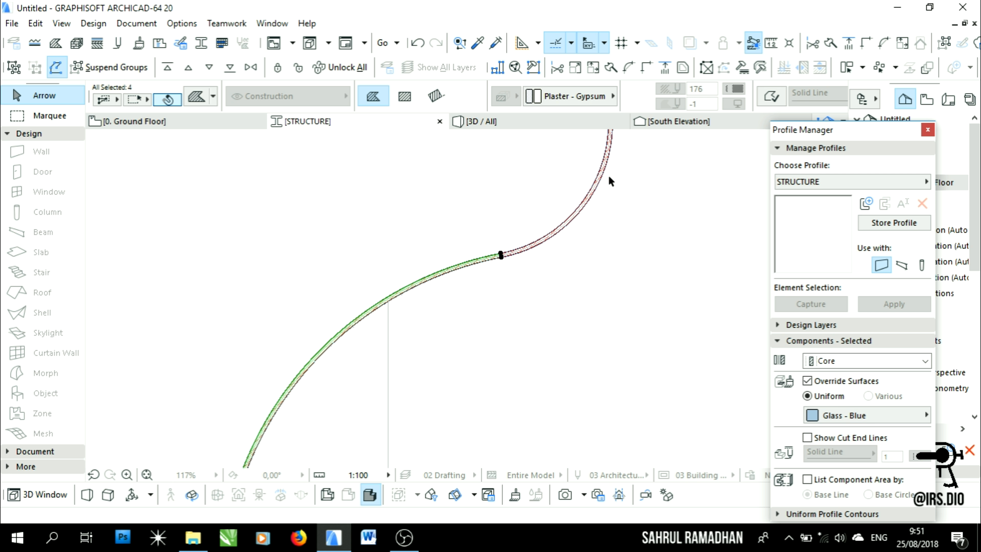
{"action": "left_click", "coordinate": [556, 175]}
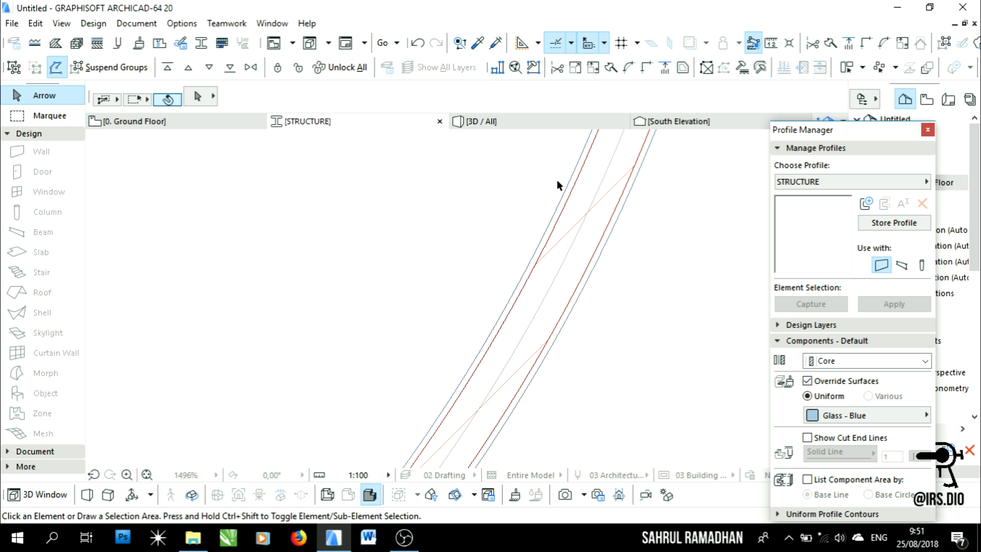
{"action": "scroll", "coordinate": [566, 186], "scroll_direction": "up", "scroll_amount": 3}
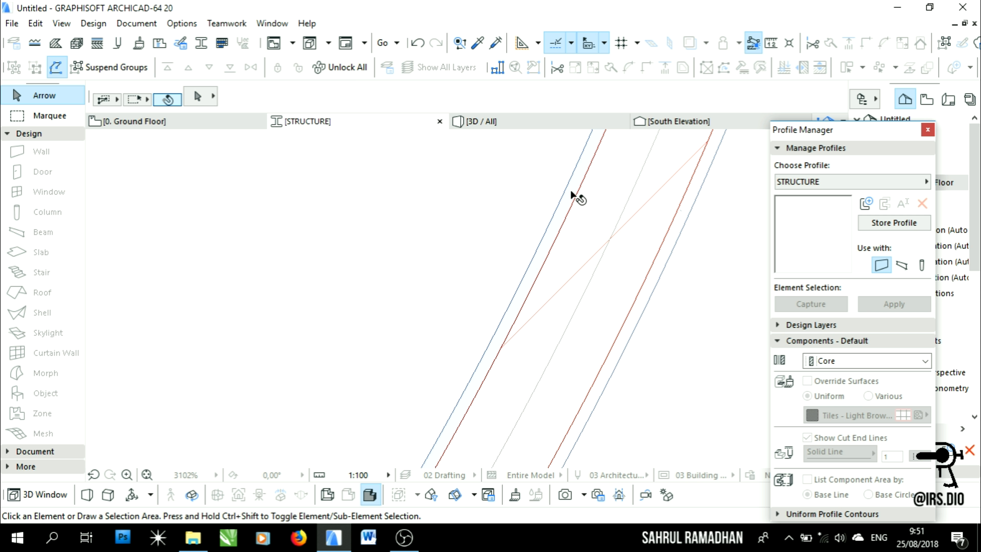
{"action": "left_click", "coordinate": [577, 197]}
{"action": "left_click", "coordinate": [594, 193], "text": "shift"}
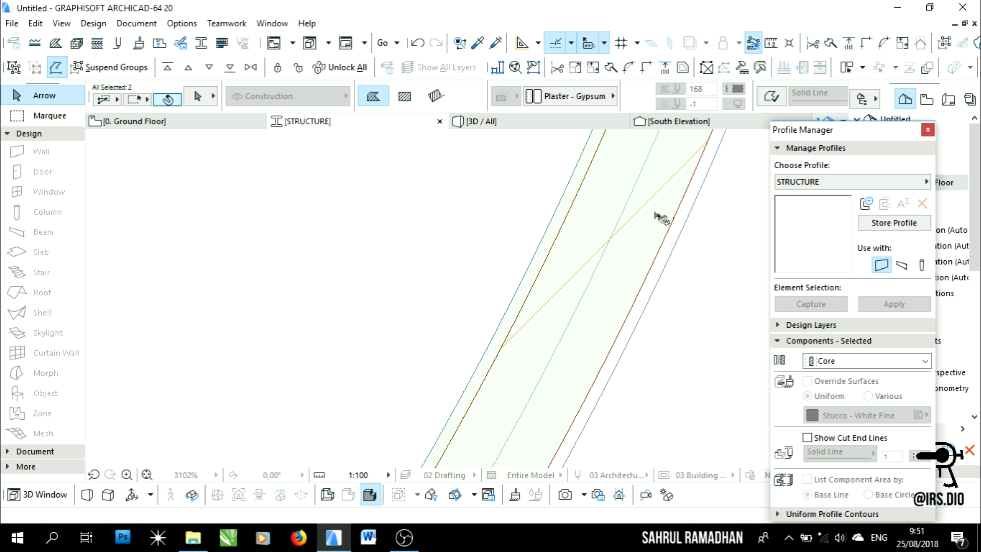
{"action": "left_click", "coordinate": [679, 220], "text": "shift"}
{"action": "left_click", "coordinate": [807, 382]}
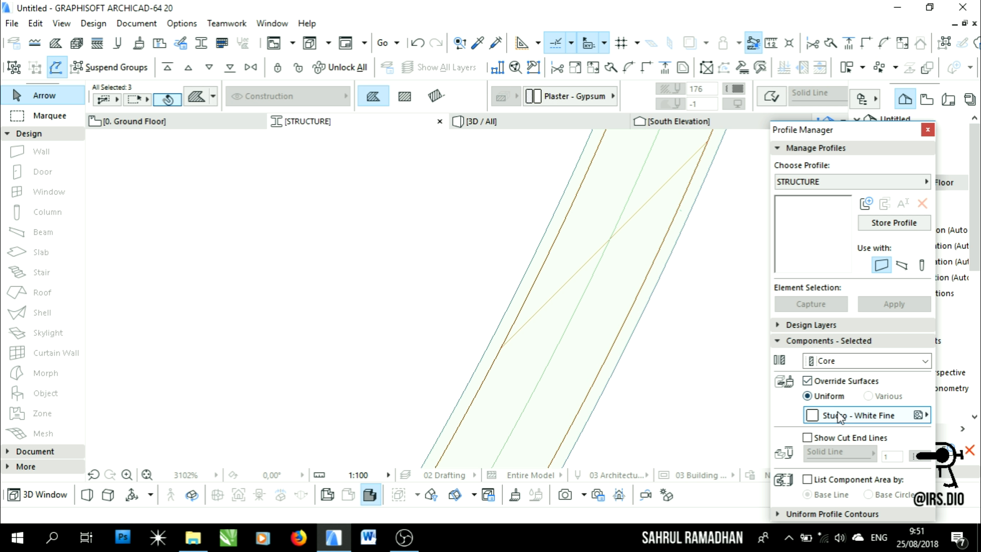
{"action": "left_click", "coordinate": [815, 413]}
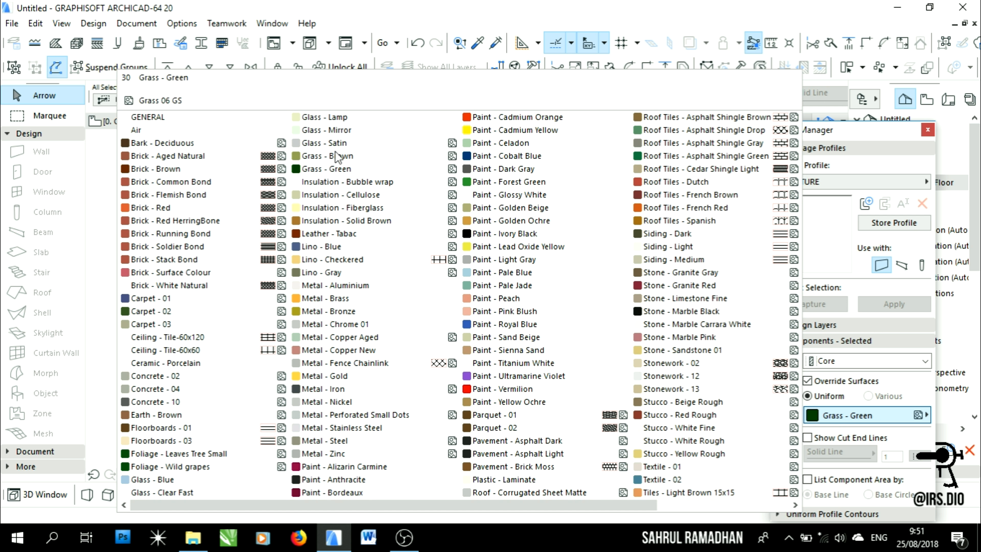
{"action": "left_click", "coordinate": [164, 479]}
{"action": "left_click", "coordinate": [641, 386]}
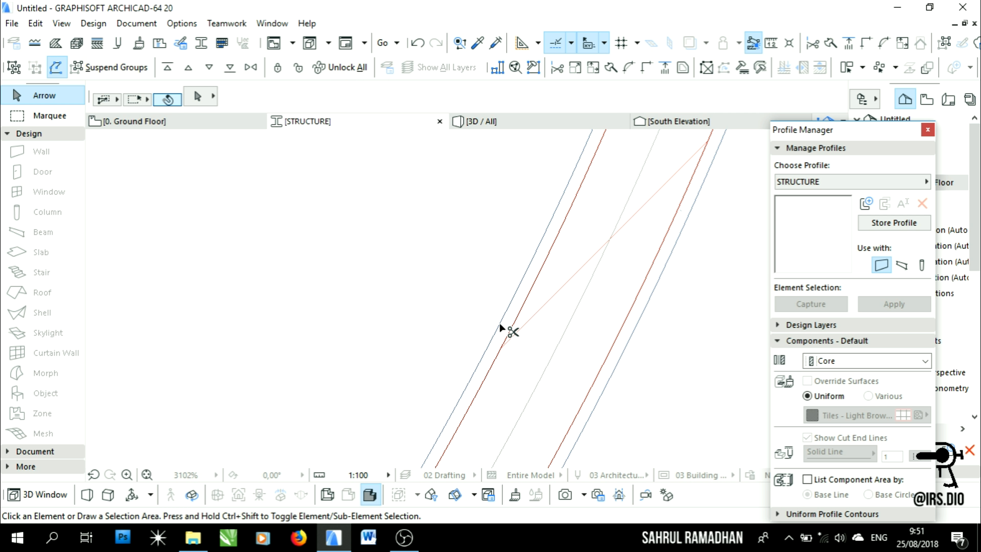
{"action": "scroll", "coordinate": [499, 327], "scroll_direction": "down", "scroll_amount": 5}
{"action": "scroll", "coordinate": [491, 316], "scroll_direction": "down", "scroll_amount": 10}
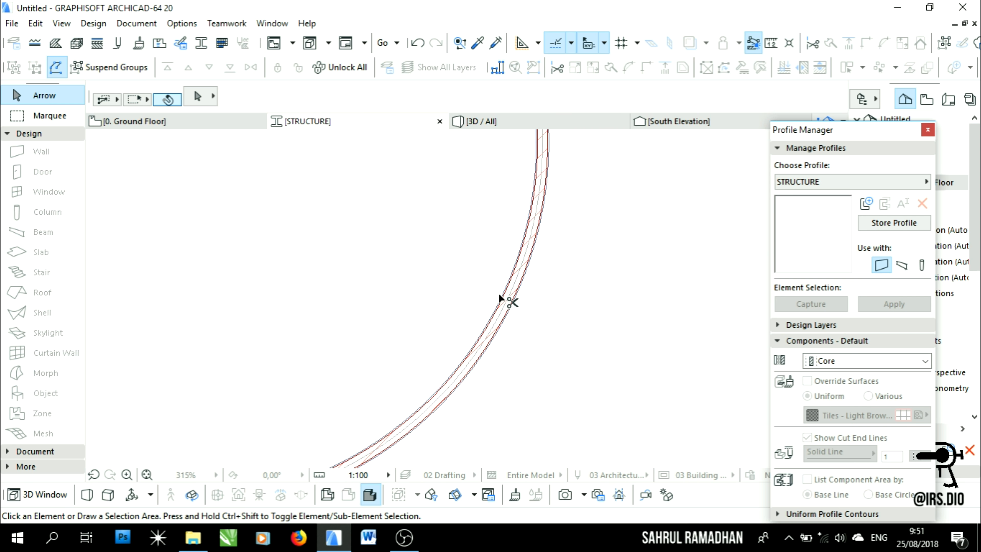
{"action": "scroll", "coordinate": [538, 297], "scroll_direction": "down", "scroll_amount": 6}
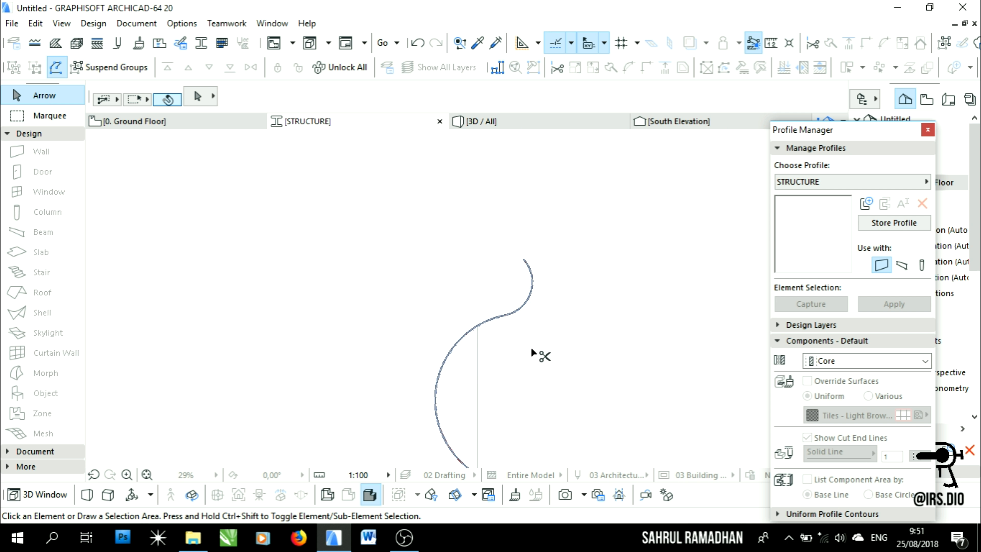
{"action": "middle_click_drag", "start_coordinate": [501, 340], "coordinate": [497, 307]}
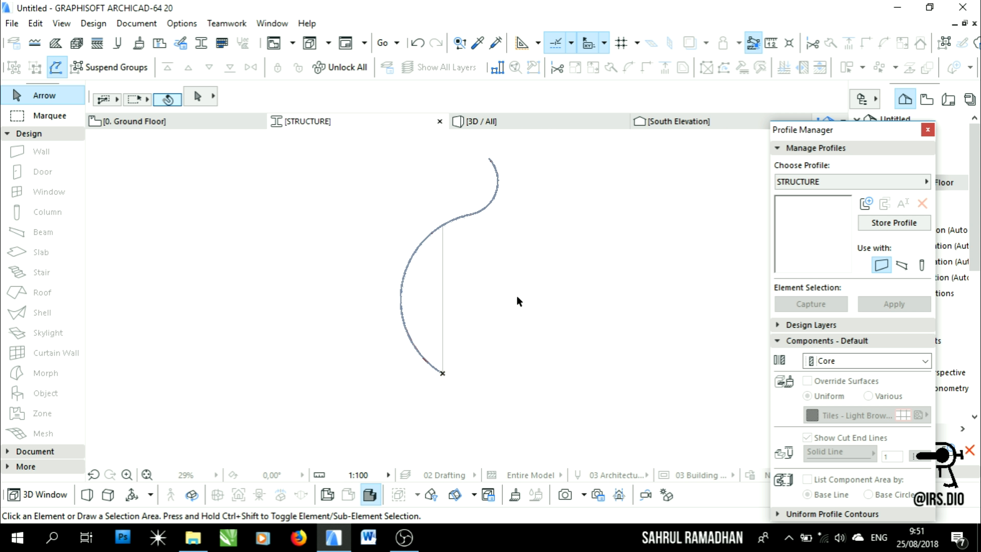
- Deselect the arc sections and store the edited STRUCTURE profile for use with walls
{"action": "left_click", "coordinate": [593, 282]}
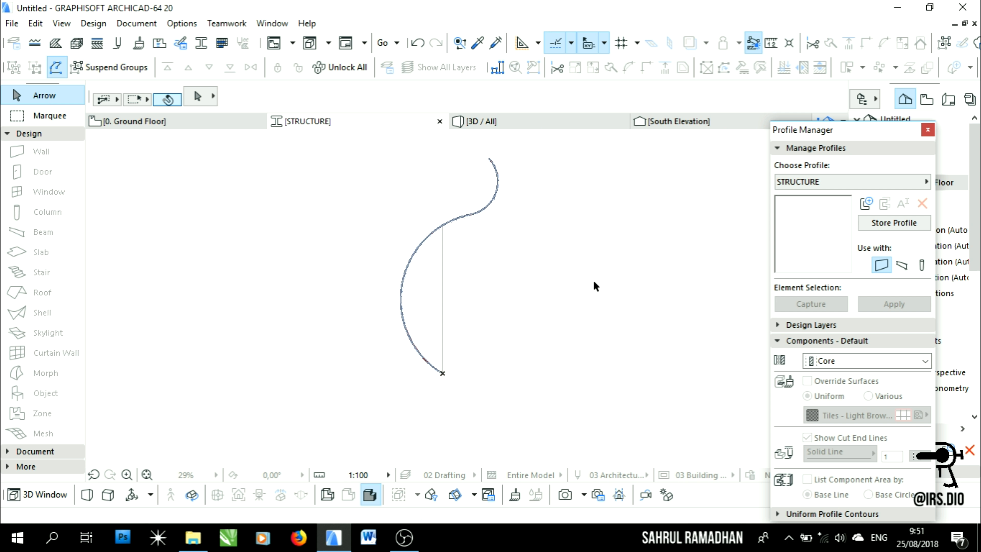
{"action": "left_click", "coordinate": [877, 226]}
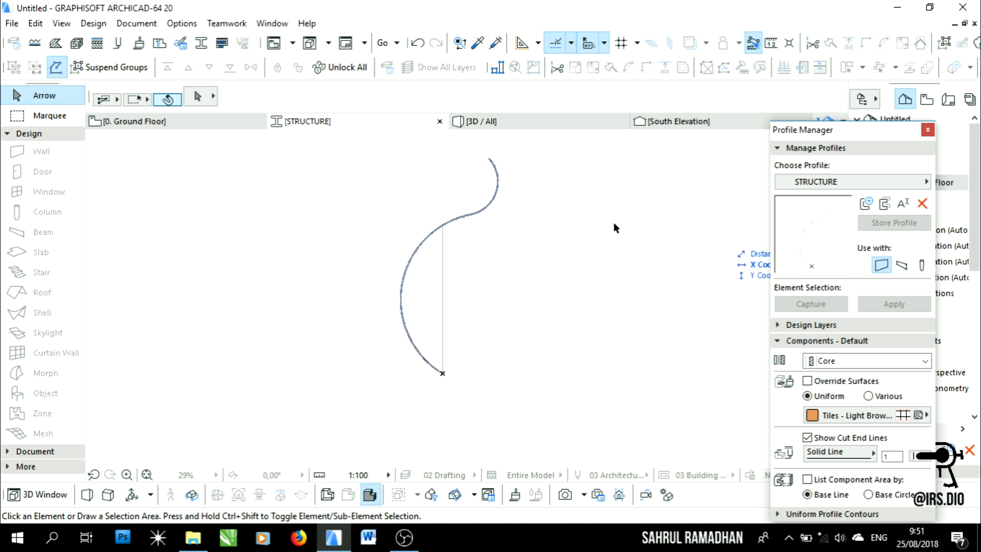
- Return to the ground floor plan and delete the traced S-shaped source walls and polyline
{"action": "left_click", "coordinate": [134, 121]}
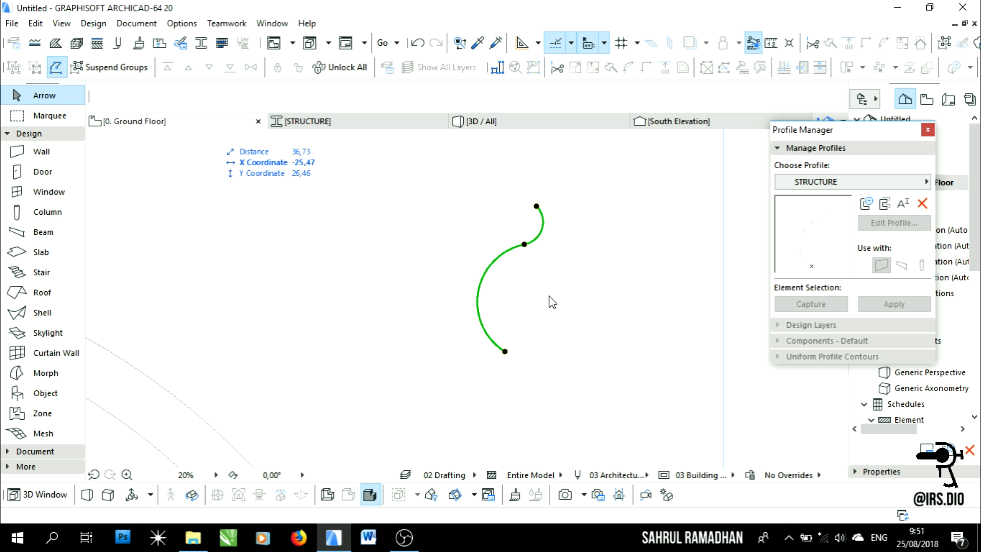
{"action": "left_click", "coordinate": [569, 338]}
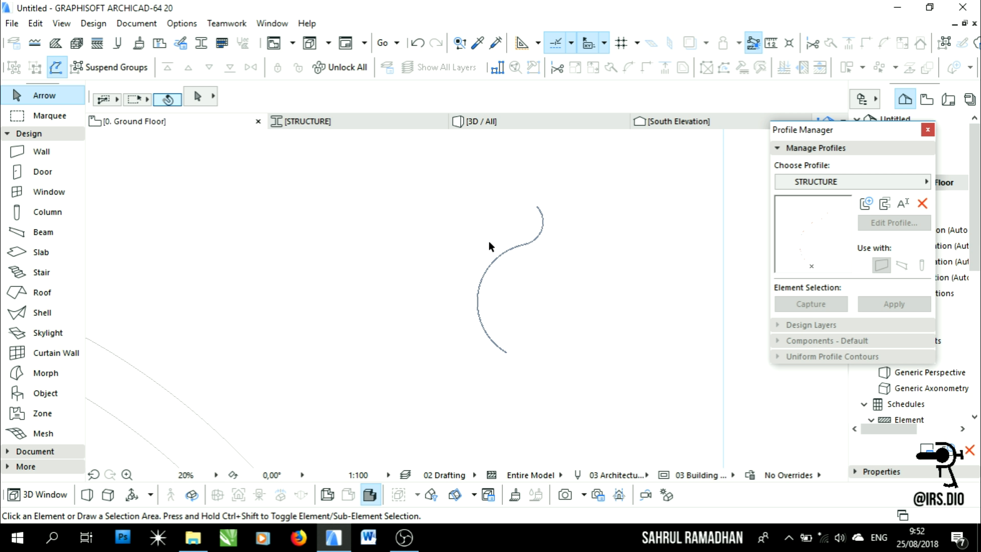
{"action": "mouse_move", "coordinate": [598, 387]}
{"action": "left_mouse_down"}
{"action": "mouse_move", "coordinate": [435, 210]}
{"action": "mouse_move", "coordinate": [432, 185]}
{"action": "left_mouse_up"}
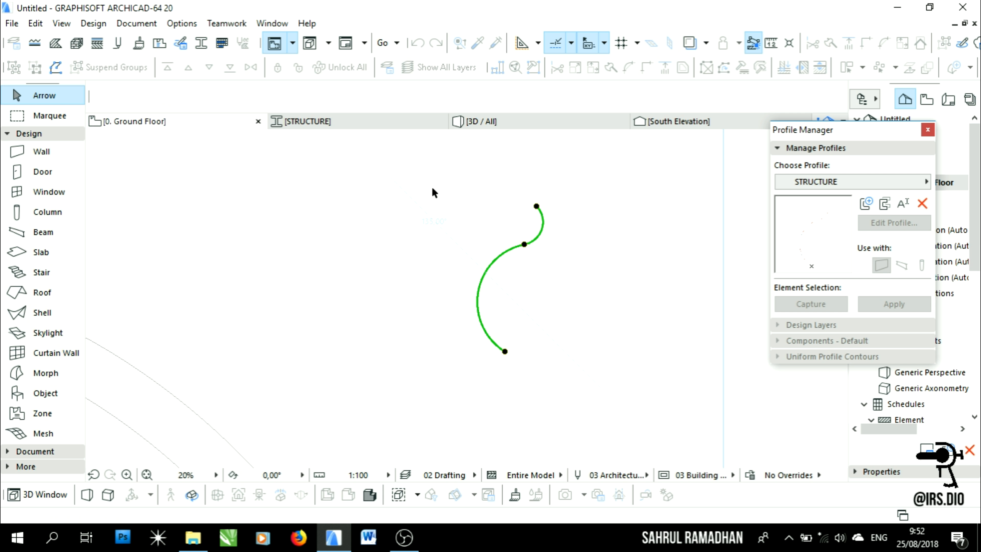
- Trace the spiral's inner curve on the floor plan with Magic Wand walls using the complex profile STRUCTURE
{"action": "scroll", "coordinate": [540, 241], "scroll_direction": "down", "scroll_amount": 7}
{"action": "scroll", "coordinate": [438, 280], "scroll_direction": "up", "scroll_amount": 3}
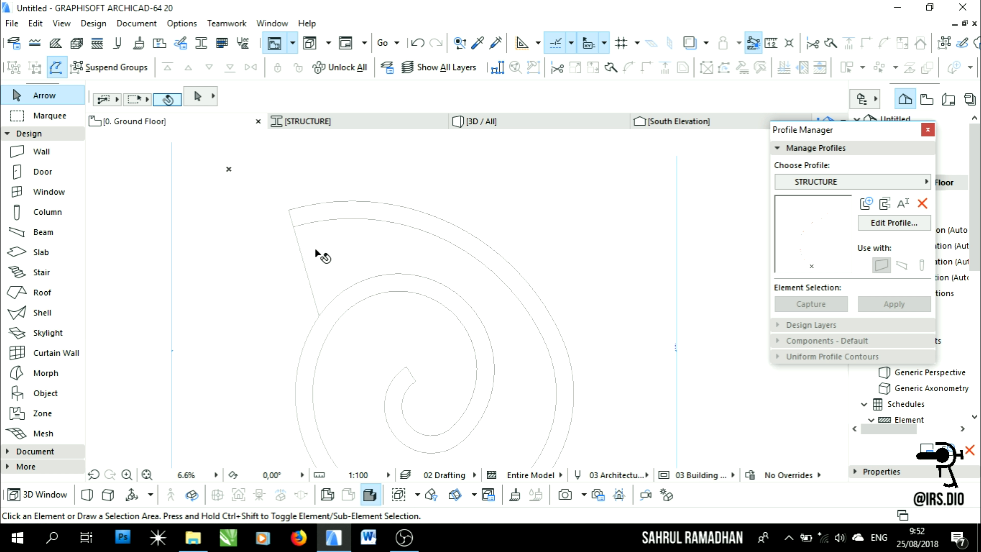
{"action": "middle_click_drag", "start_coordinate": [328, 212], "coordinate": [330, 184]}
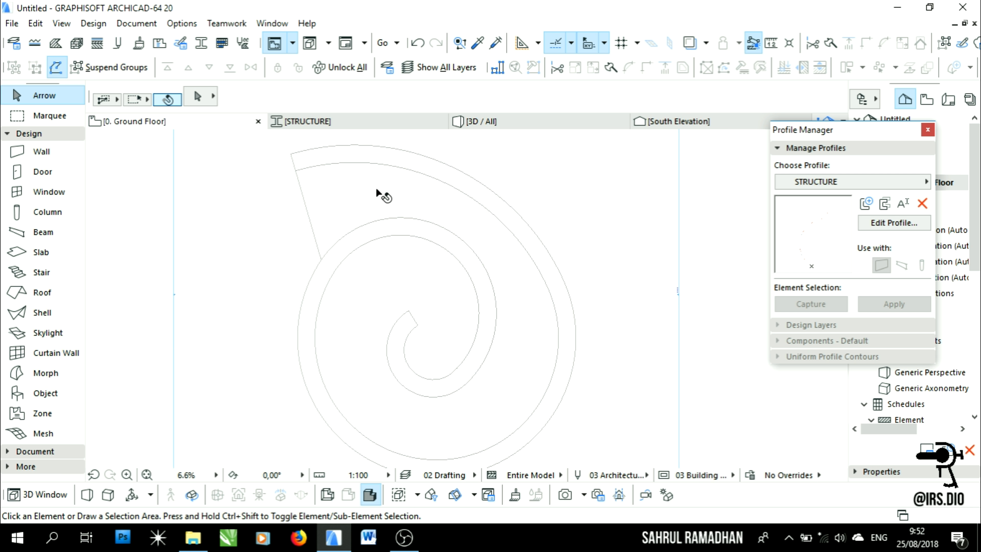
{"action": "left_click", "coordinate": [20, 153]}
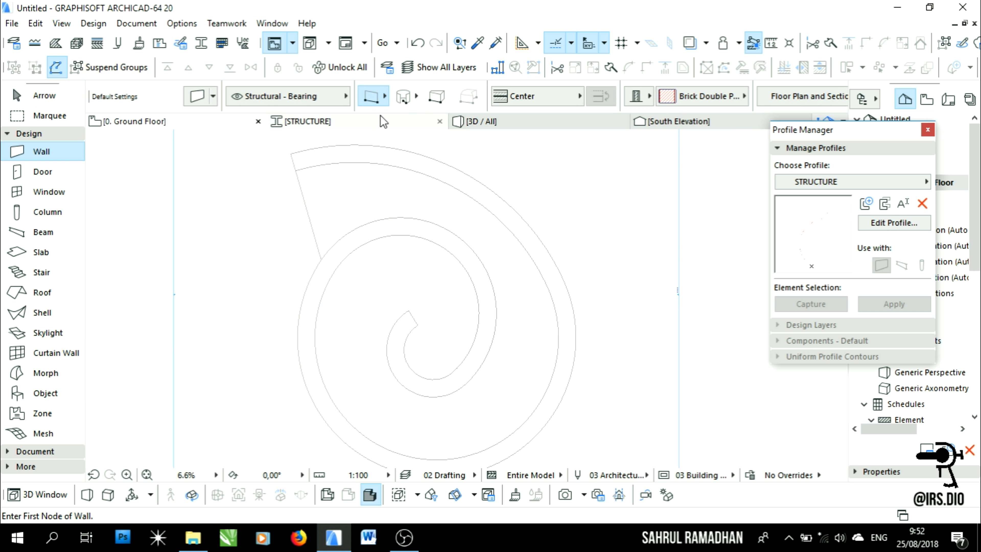
{"action": "left_click", "coordinate": [636, 95]}
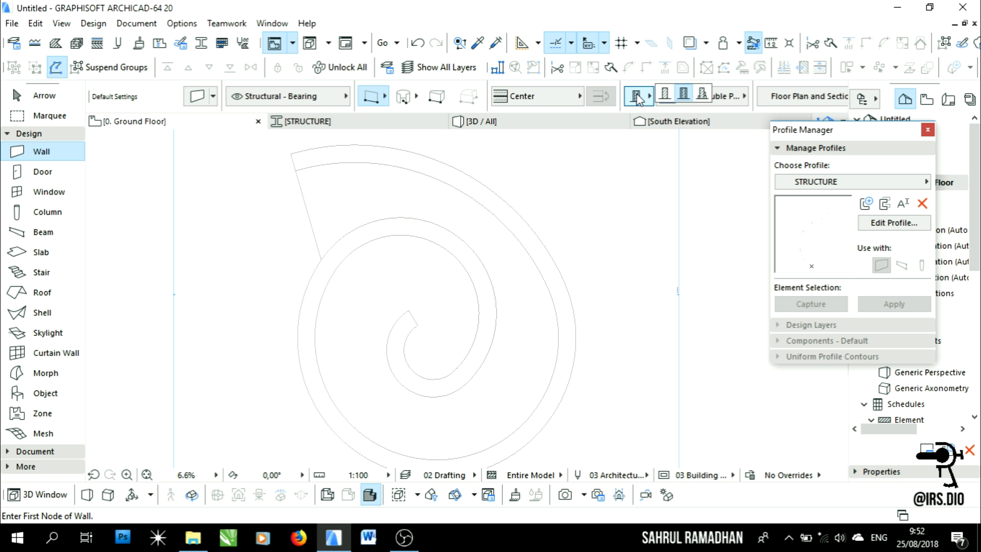
{"action": "left_click", "coordinate": [700, 96]}
{"action": "left_click", "coordinate": [678, 99]}
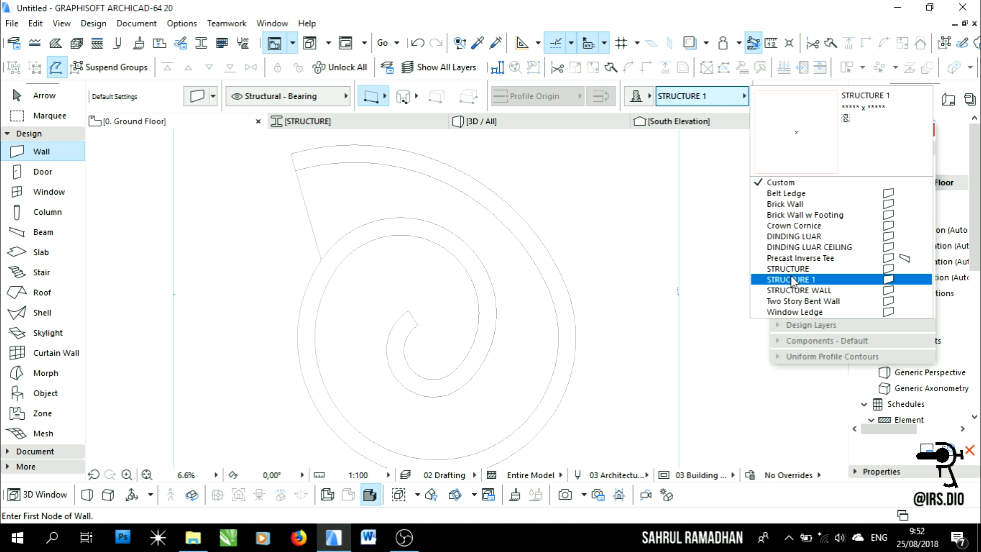
{"action": "left_click", "coordinate": [791, 267]}
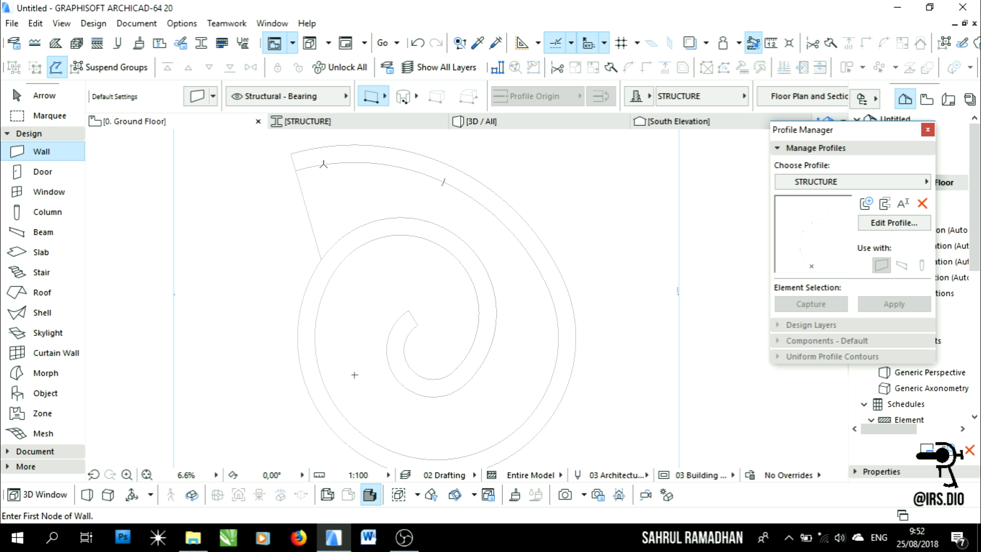
{"action": "key", "text": "space"}
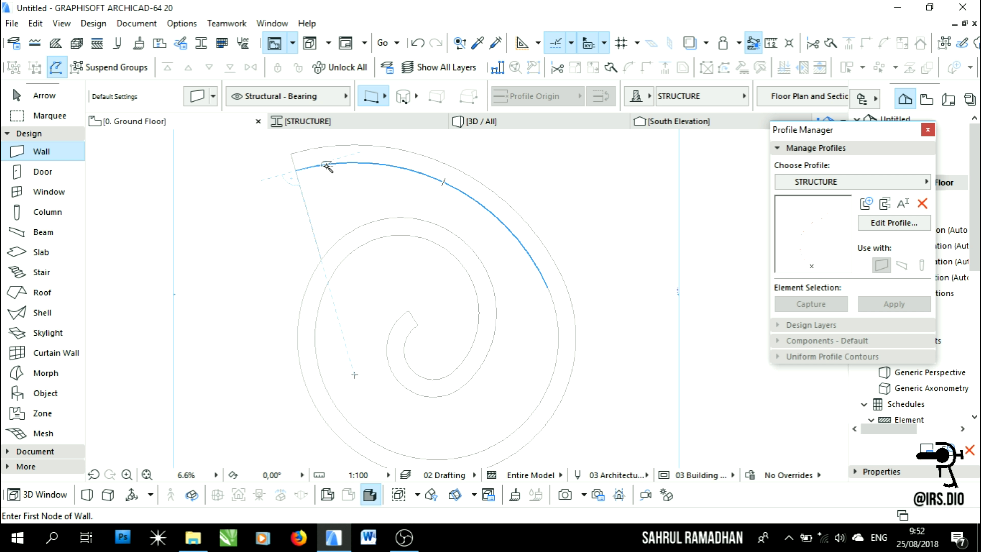
{"action": "left_click", "coordinate": [326, 166]}
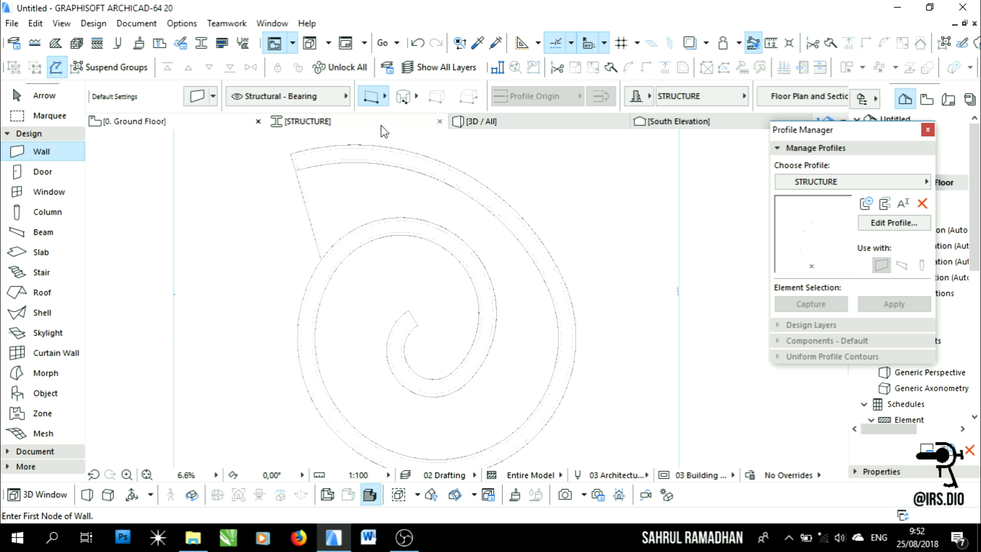
- Examine the profiled glass walls along the spiral slab in the 3D view from several sides
{"action": "left_click", "coordinate": [43, 95]}
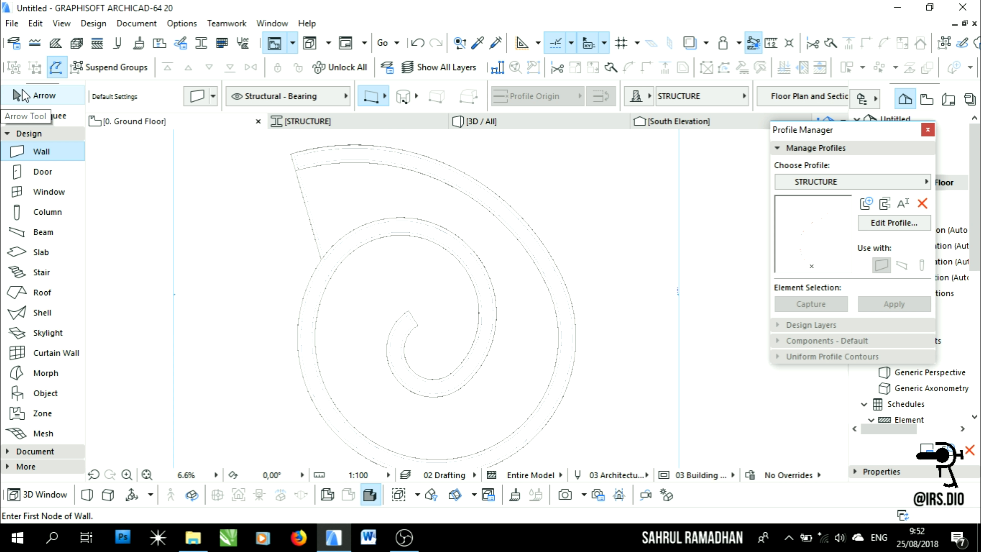
{"action": "left_click", "coordinate": [380, 151]}
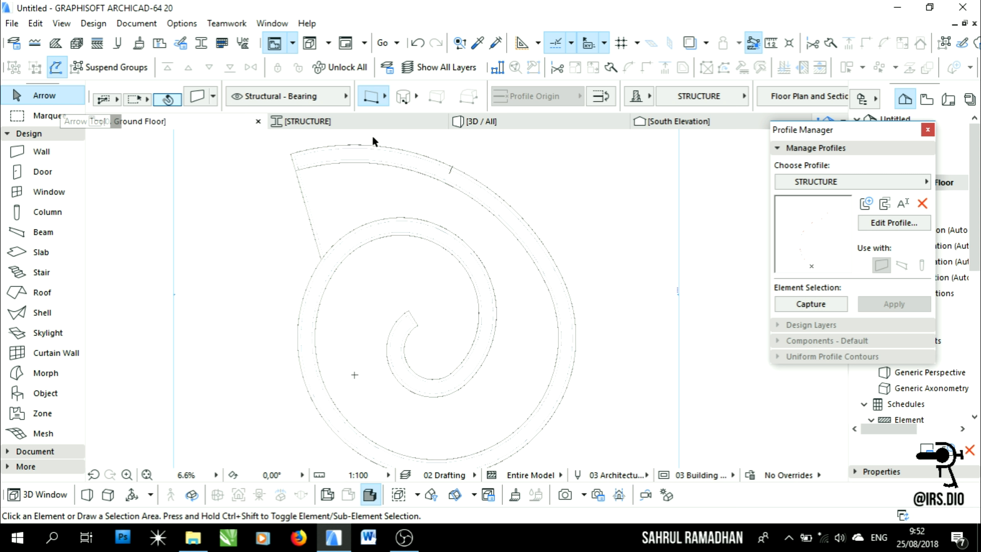
{"action": "left_click", "coordinate": [344, 123]}
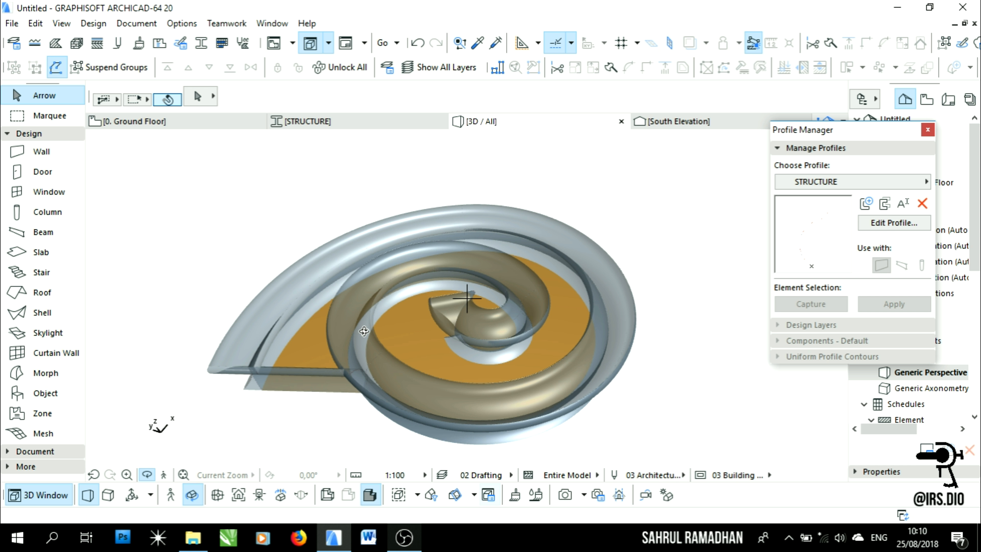
{"action": "left_click_drag", "start_coordinate": [388, 318], "coordinate": [234, 359]}
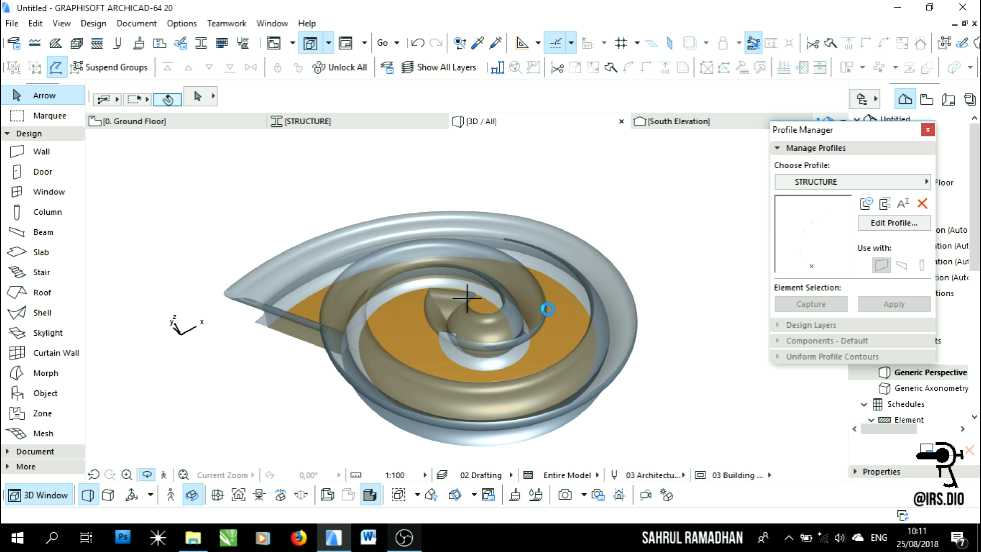
{"action": "left_click_drag", "start_coordinate": [520, 314], "coordinate": [306, 250]}
{"action": "left_click_drag", "start_coordinate": [284, 219], "coordinate": [800, 289]}
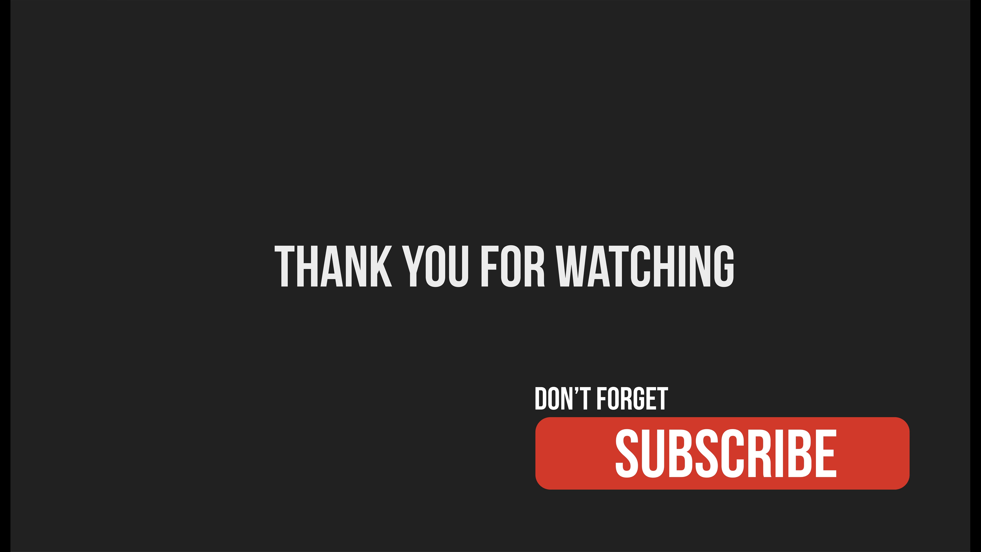